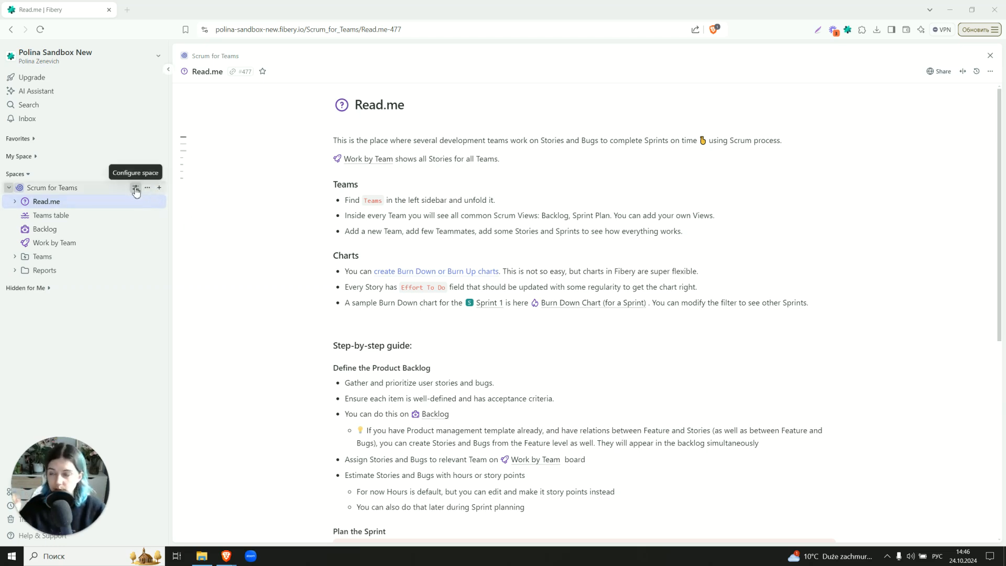
Open the space configuration, examine the Team, Sprint and Story databases, and return to the space
{"action": "left_click", "coordinate": [136, 189]}
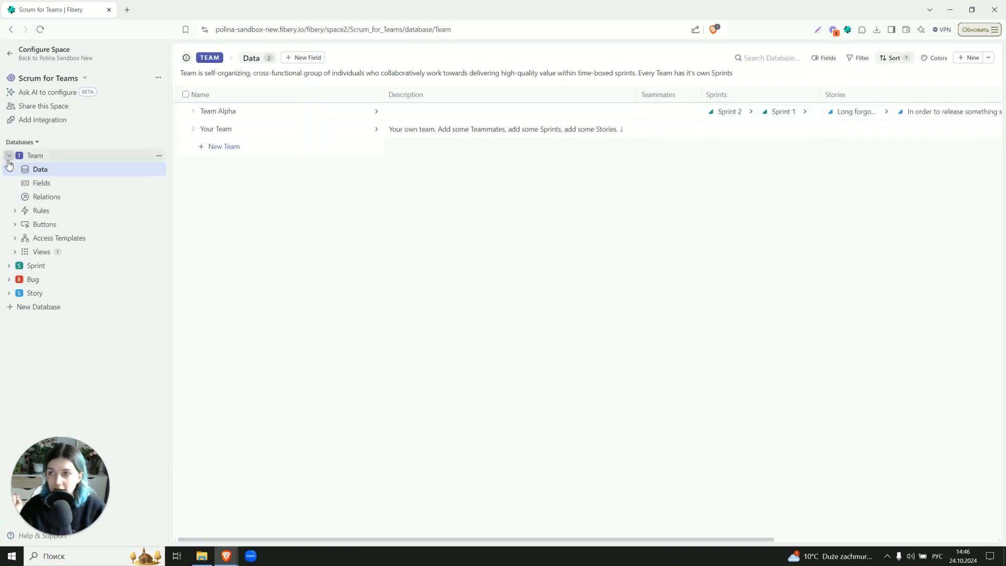
{"action": "left_click", "coordinate": [9, 157]}
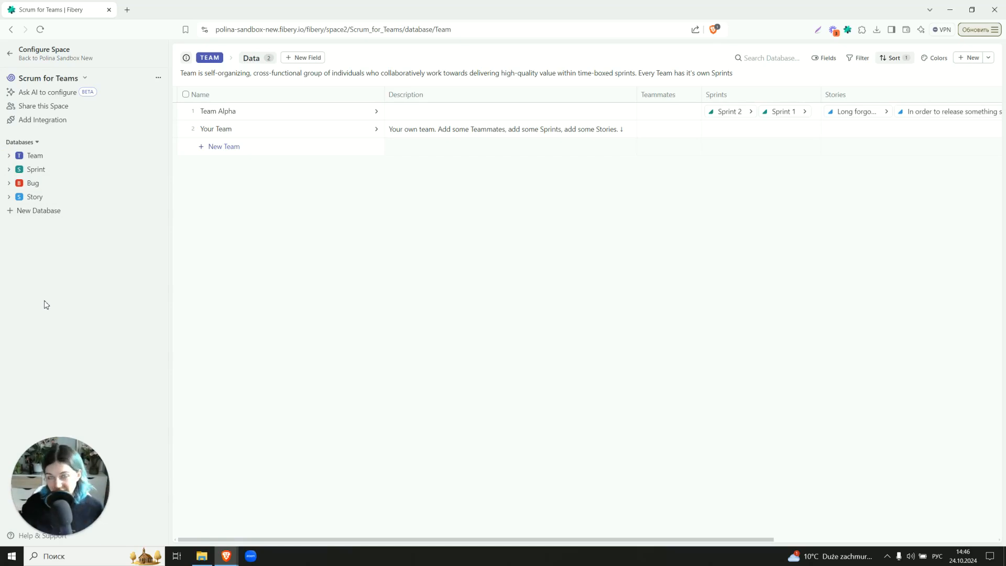
{"action": "left_click", "coordinate": [75, 172]}
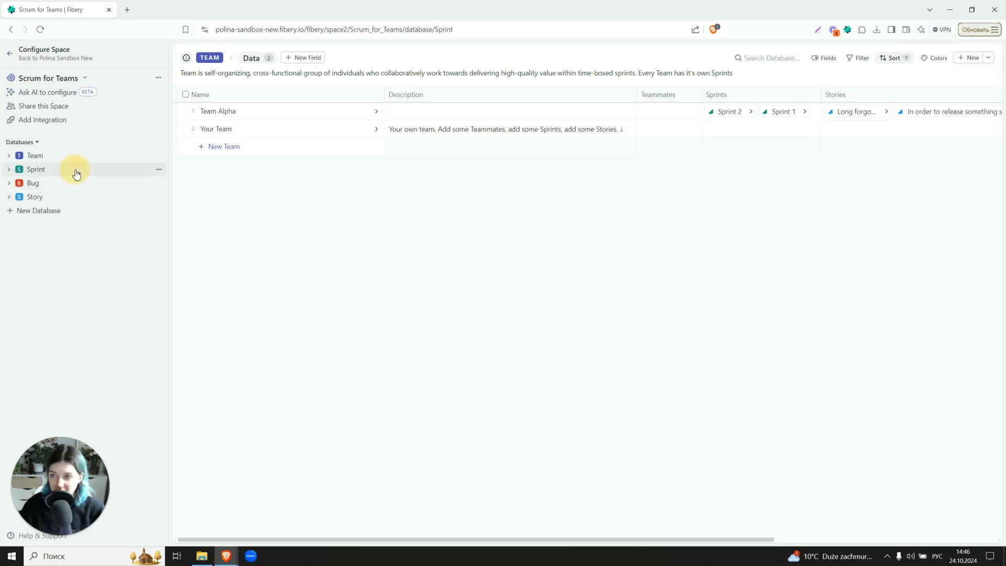
{"action": "left_click", "coordinate": [9, 169]}
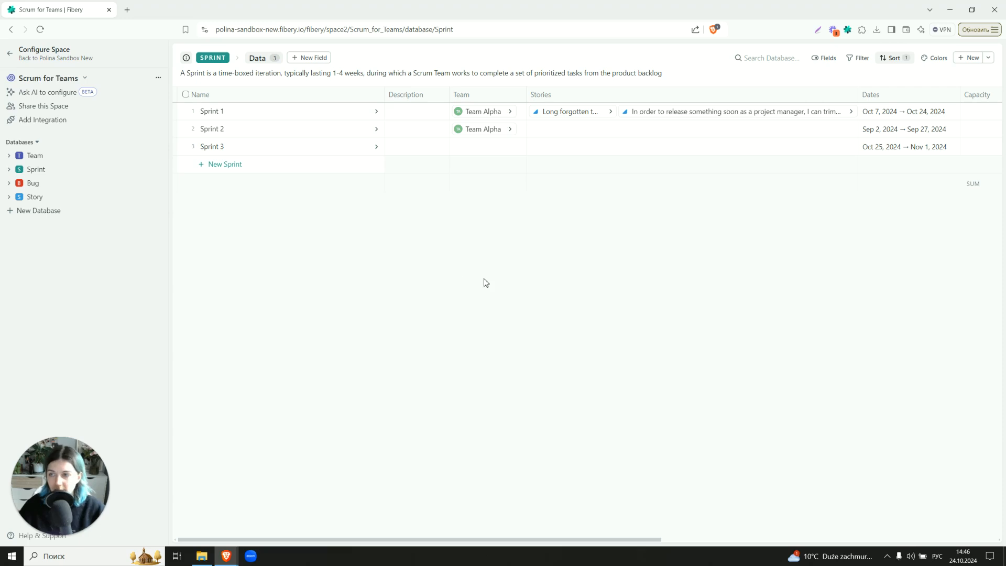
{"action": "left_click", "coordinate": [64, 202]}
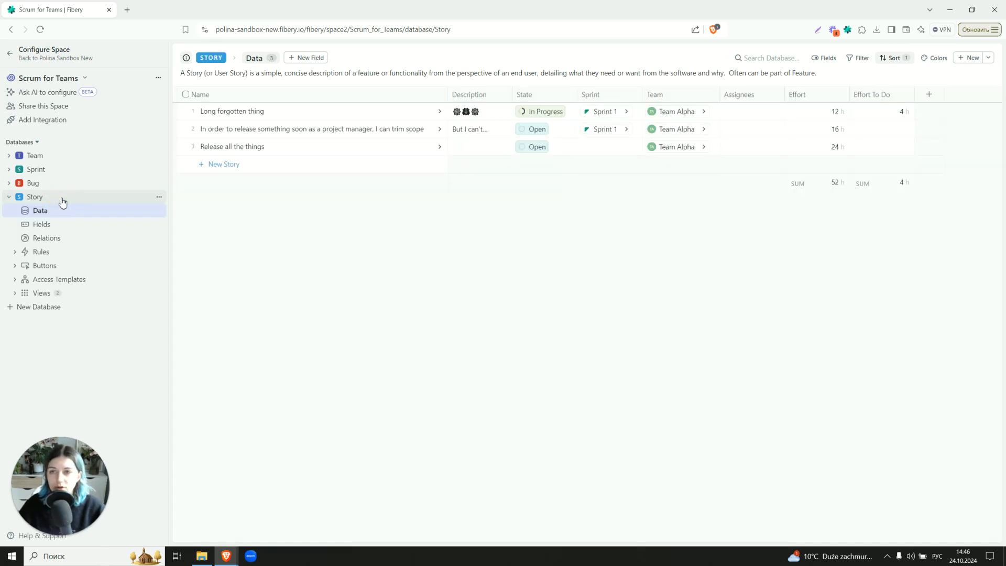
{"action": "left_click", "coordinate": [9, 197]}
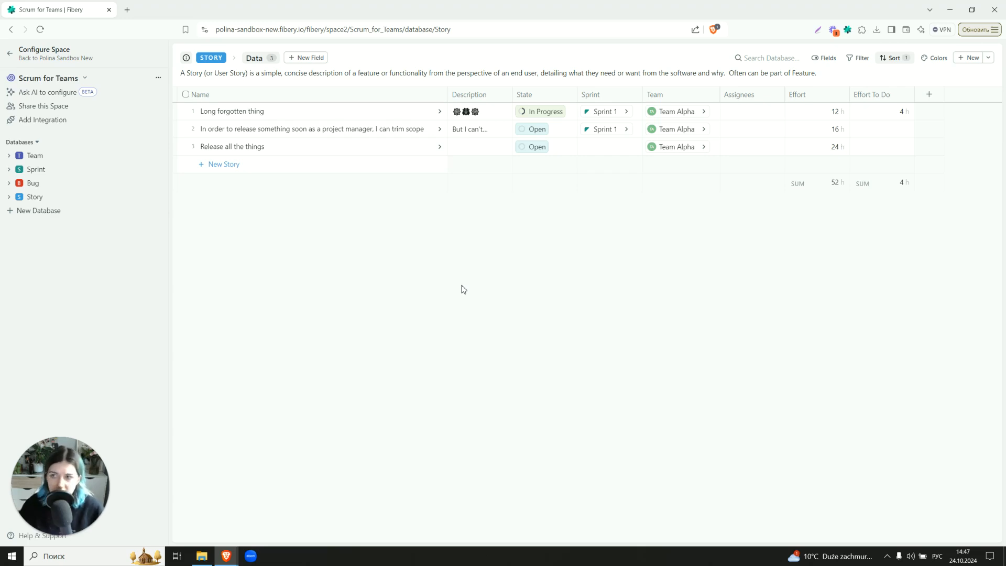
{"action": "left_click", "coordinate": [10, 56]}
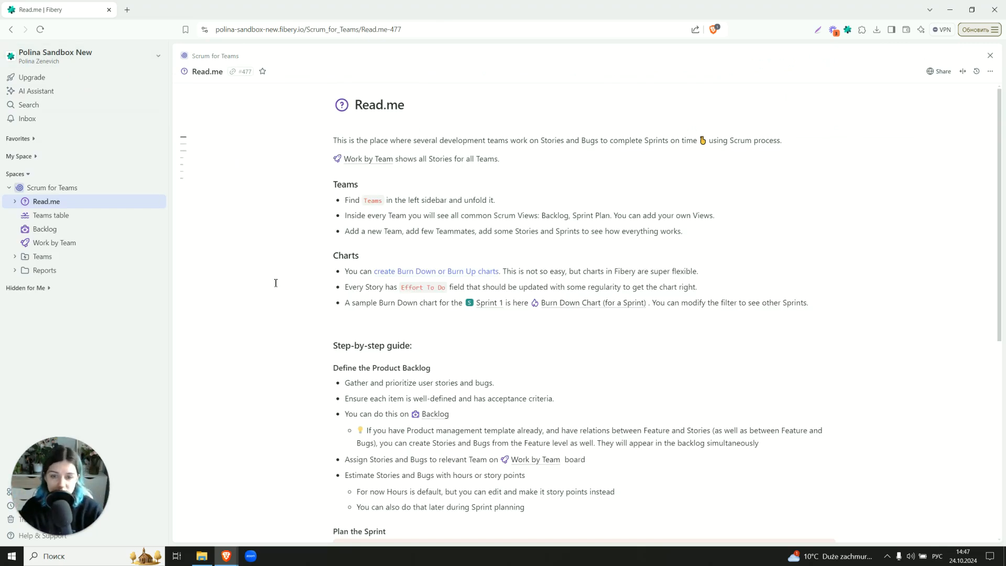
Scroll through the Read.me step-by-step guide
{"action": "scroll", "coordinate": [280, 253], "scroll_direction": "down", "scroll_amount": 3}
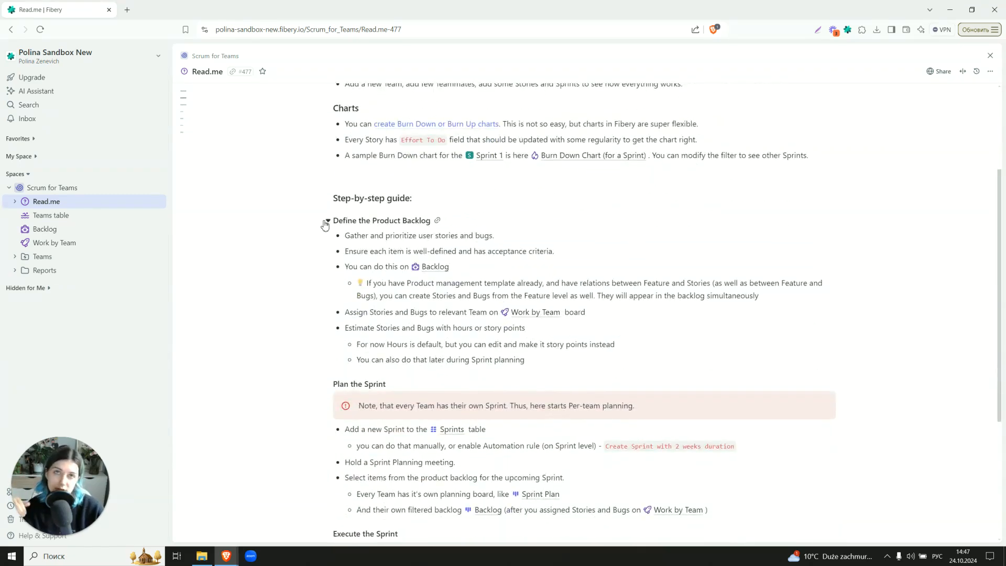
{"action": "scroll", "coordinate": [324, 224], "scroll_direction": "down", "scroll_amount": 3}
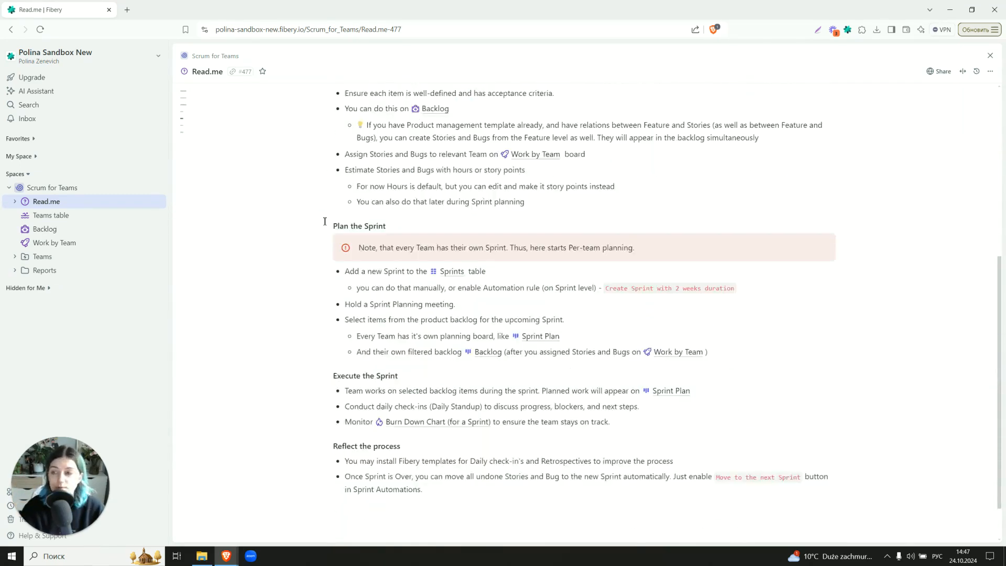
{"action": "scroll", "coordinate": [325, 221], "scroll_direction": "up", "scroll_amount": 3}
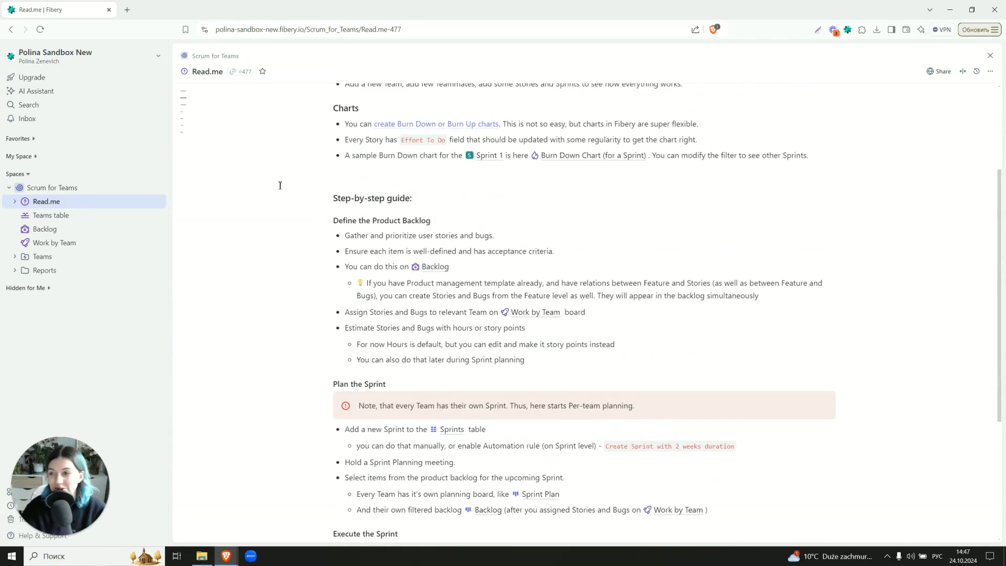
Open the Teams table view and inspect Team Alpha's Teammates cell
{"action": "left_click", "coordinate": [89, 216]}
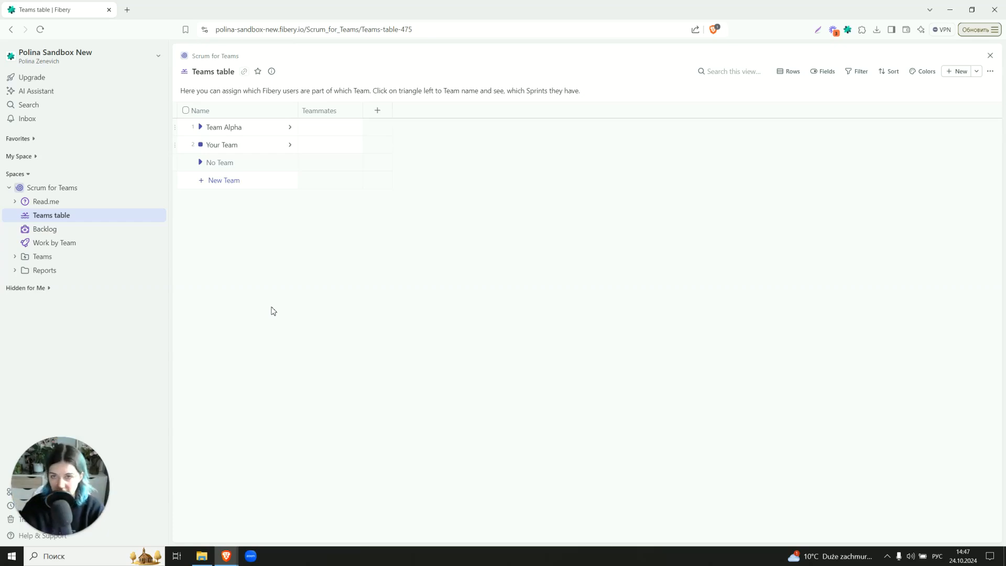
{"action": "left_click", "coordinate": [348, 131]}
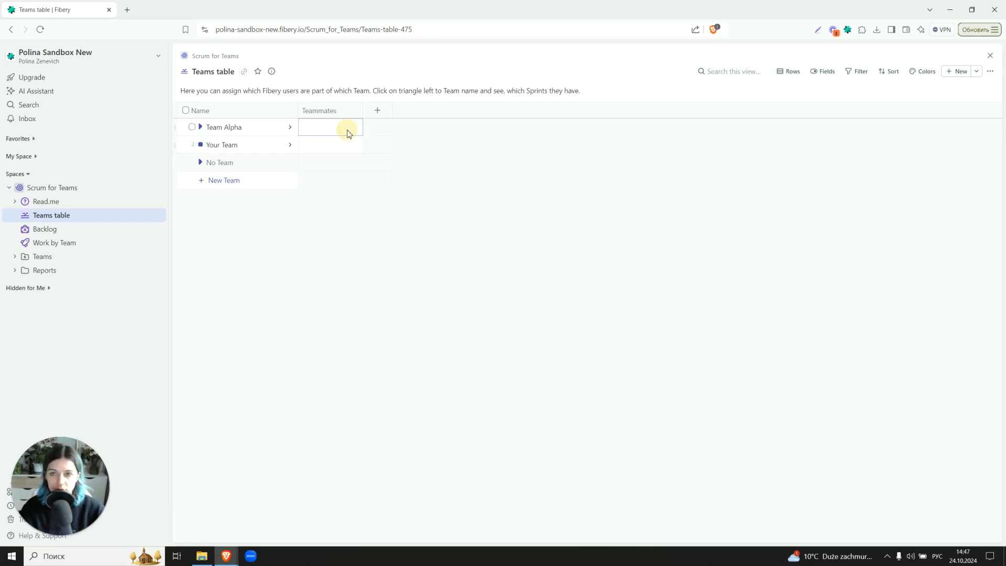
{"action": "left_click", "coordinate": [307, 312]}
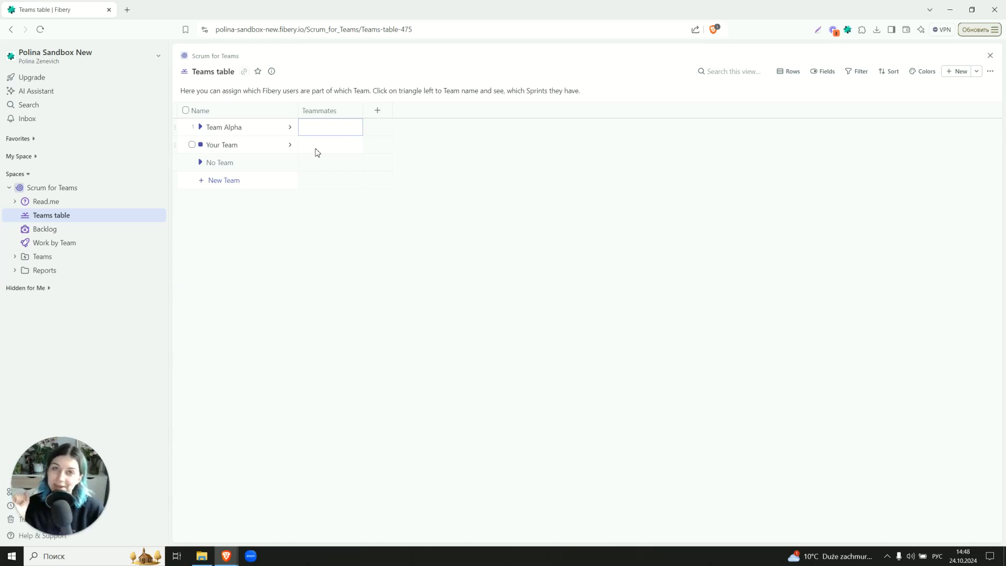
{"action": "left_click", "coordinate": [36, 535]}
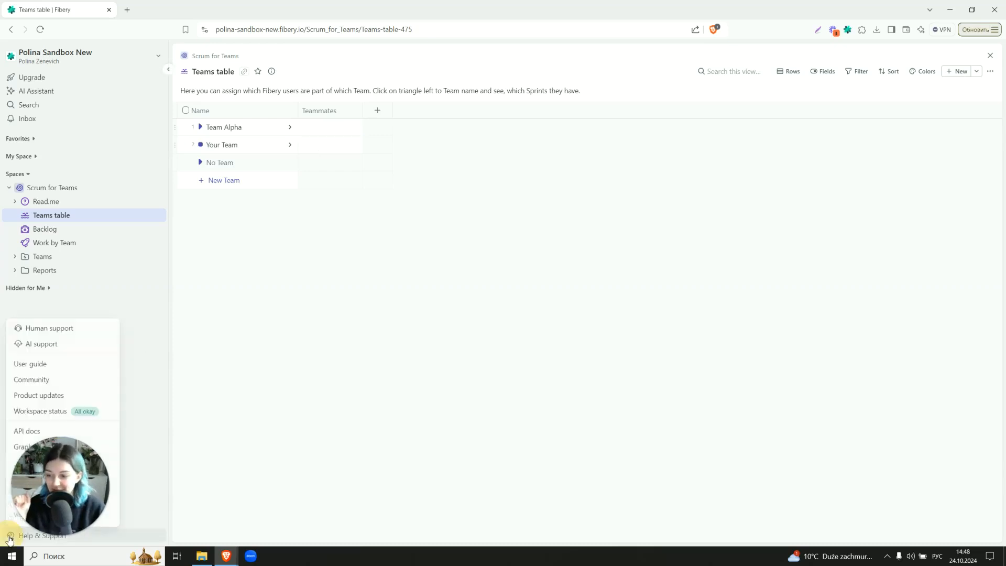
{"action": "left_click", "coordinate": [313, 255]}
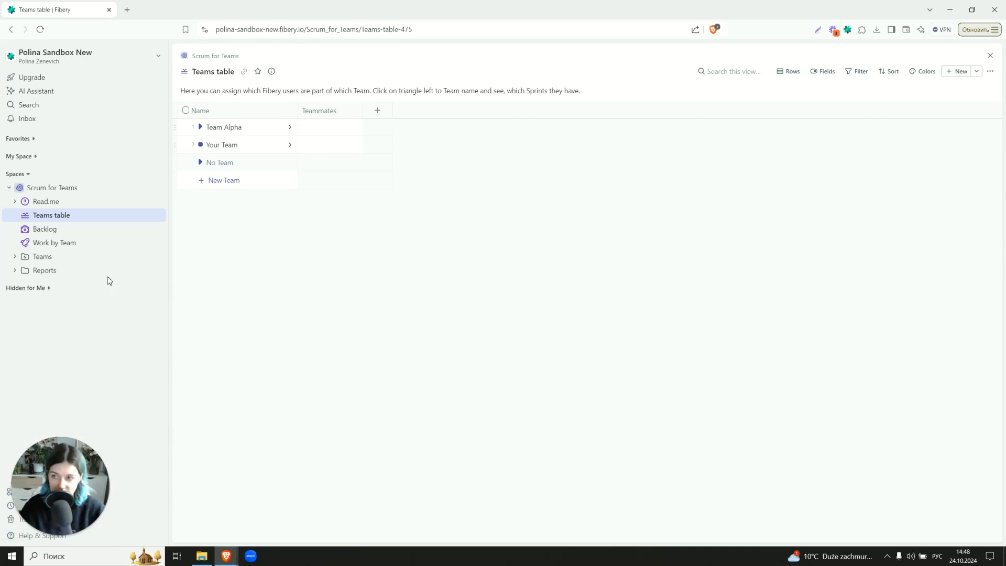
Open the Backlog view and add a new bug named One more bug
{"action": "left_click", "coordinate": [55, 232]}
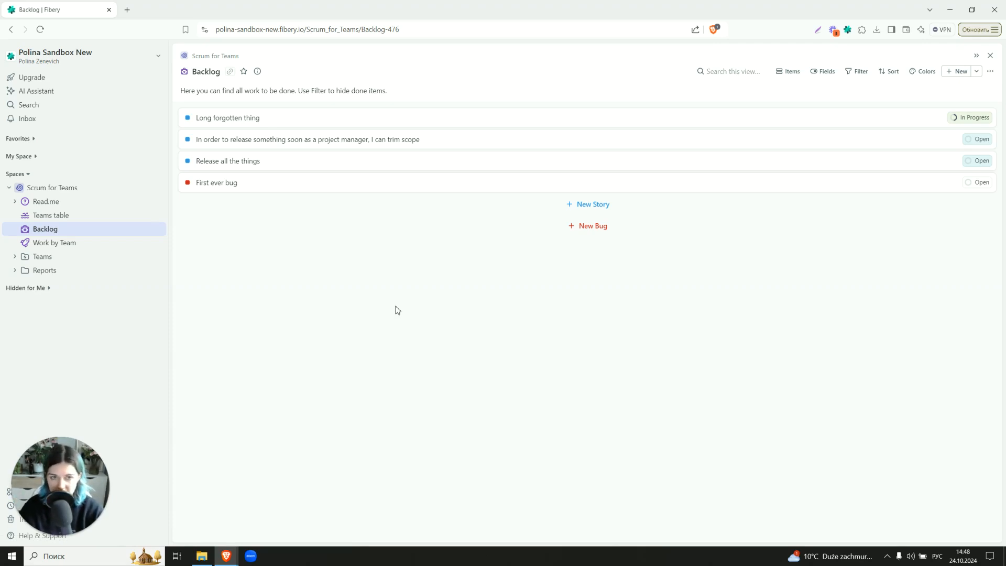
{"action": "left_click", "coordinate": [466, 225]}
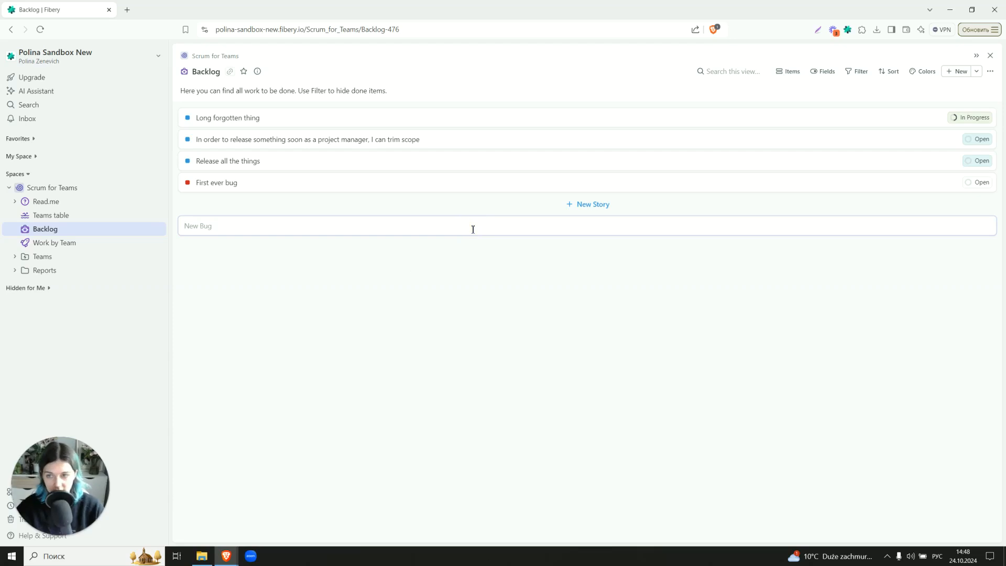
{"action": "key", "text": "alt+shift"}
{"action": "type", "text": "One more bug"}
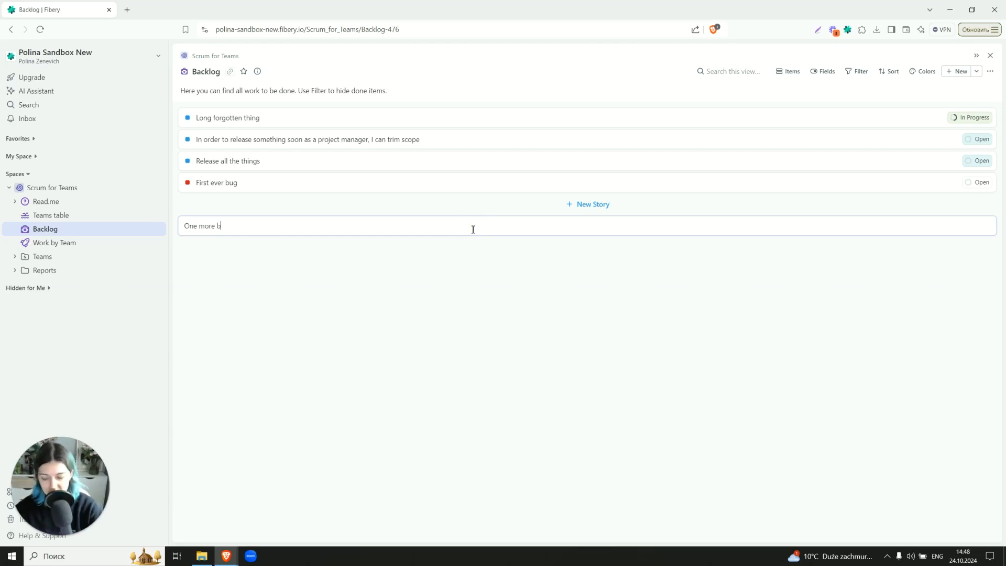
{"action": "key", "text": "Return"}
{"action": "left_click", "coordinate": [457, 298]}
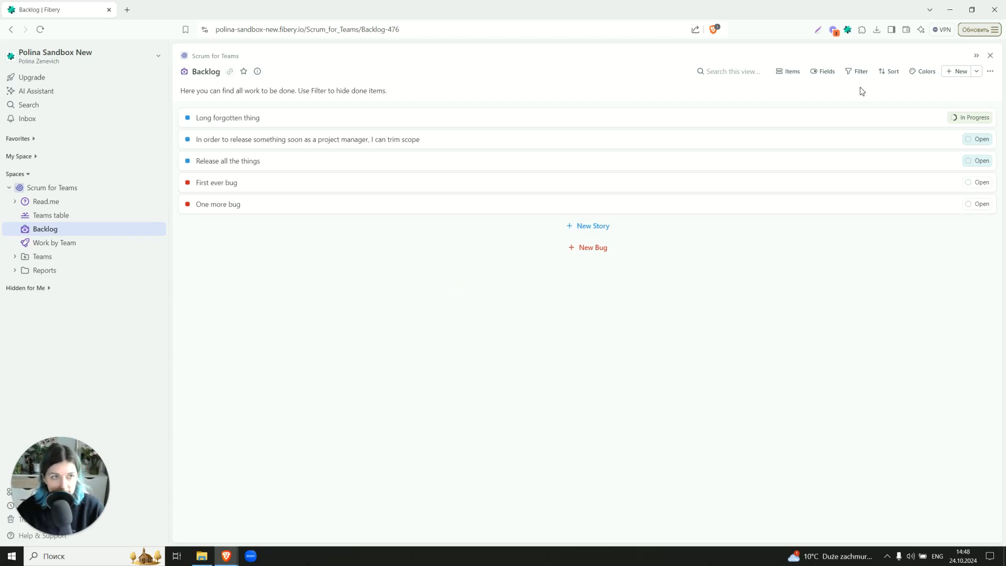
Add a global Backlog filter where State is not Done
{"action": "left_click", "coordinate": [857, 71]}
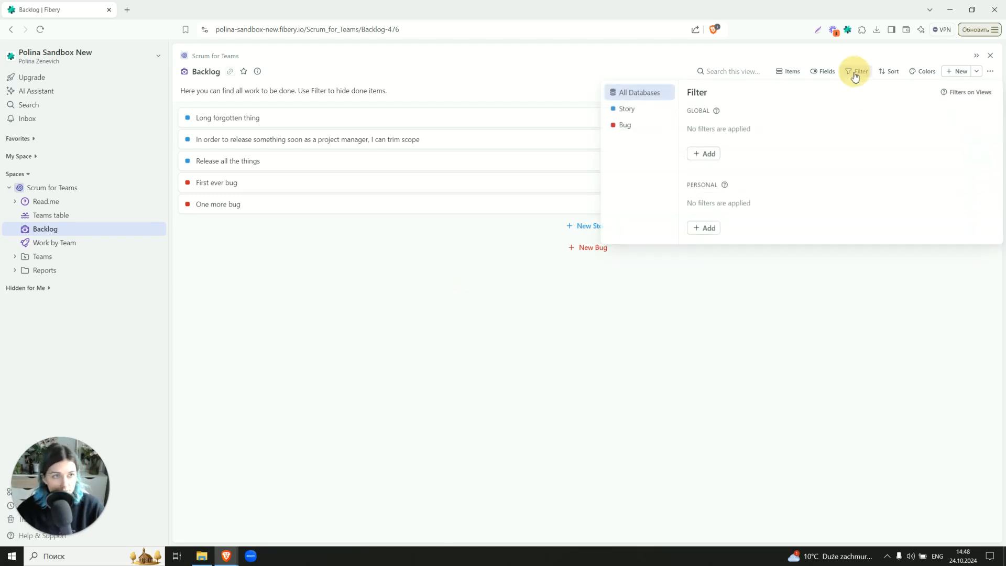
{"action": "left_click", "coordinate": [699, 157]}
{"action": "left_click", "coordinate": [716, 167]}
{"action": "left_click", "coordinate": [768, 132]}
{"action": "scroll", "coordinate": [770, 227], "scroll_direction": "down", "scroll_amount": 1}
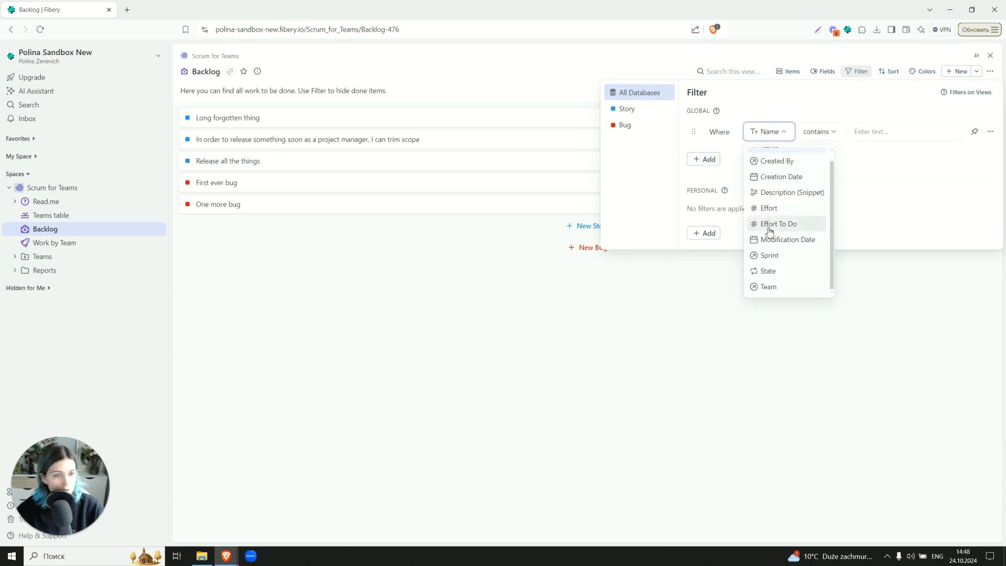
{"action": "left_click", "coordinate": [768, 271]}
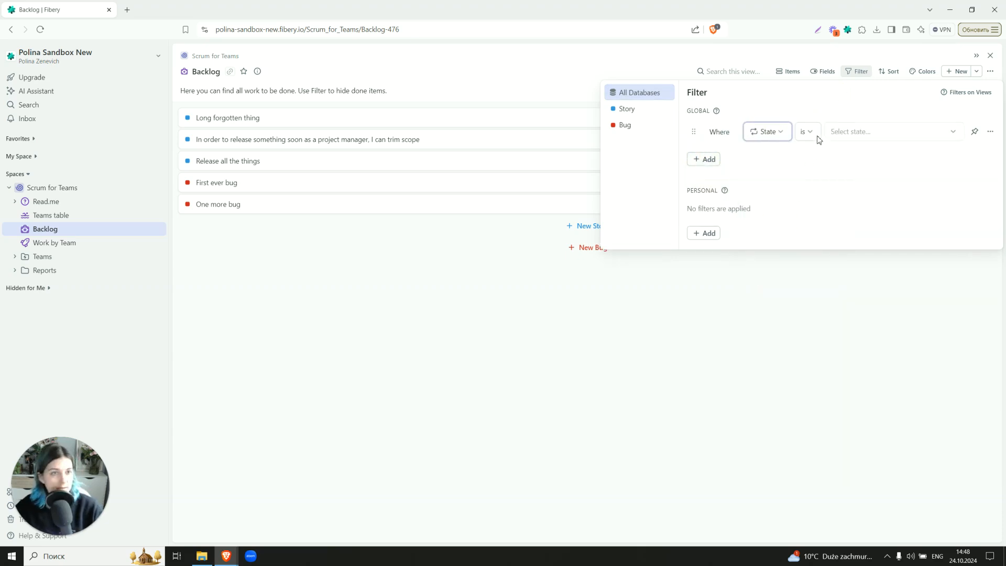
{"action": "left_click", "coordinate": [807, 132]}
{"action": "left_click", "coordinate": [809, 187]}
{"action": "left_click", "coordinate": [853, 129]}
{"action": "left_click", "coordinate": [859, 187]}
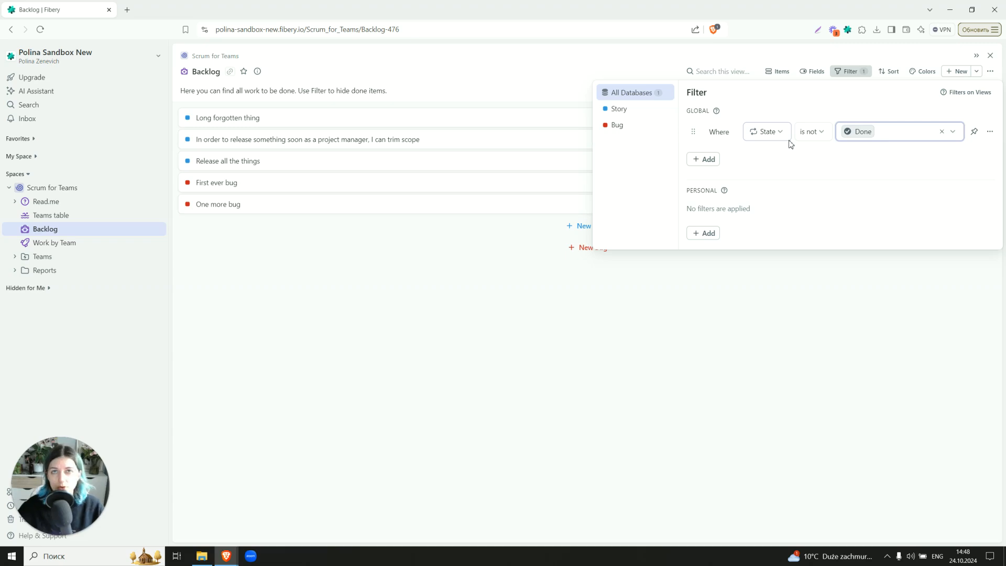
{"action": "left_click", "coordinate": [763, 308]}
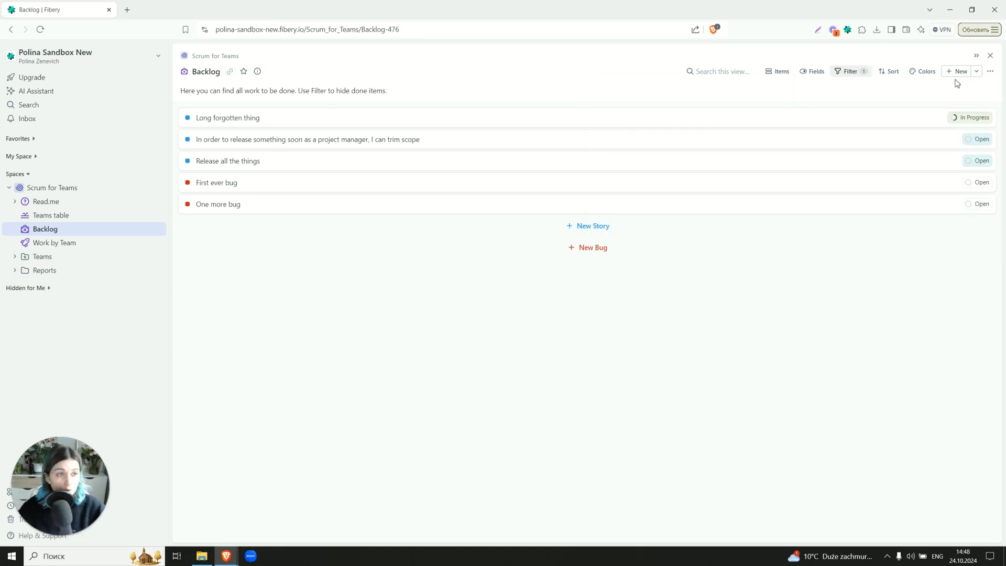
Check the Backlog's sort settings
{"action": "left_click", "coordinate": [891, 72]}
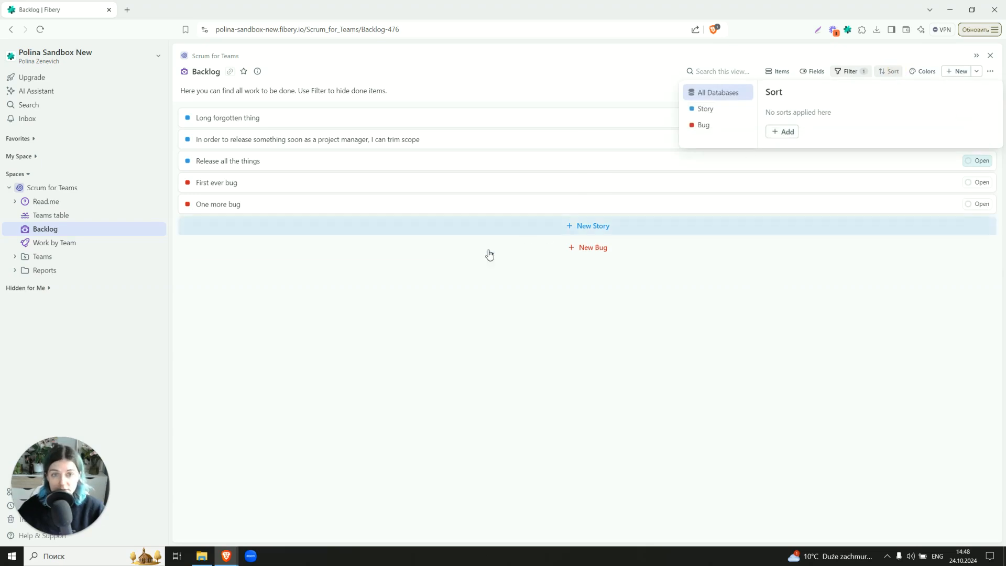
{"action": "left_click", "coordinate": [406, 292]}
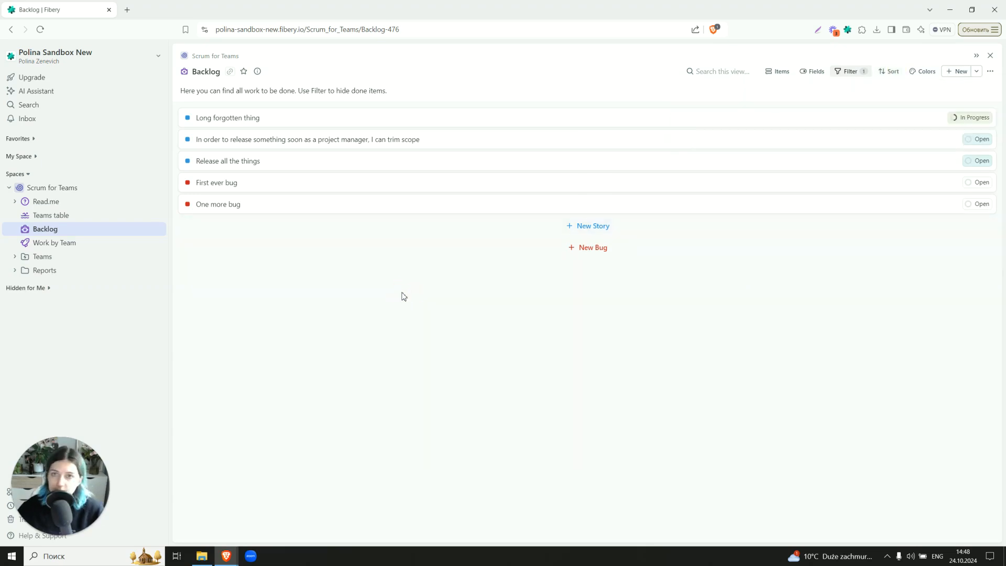
On the Work by Team board, move One more bug to Team Alpha's In Progress and First ever bug to Your Team
{"action": "left_click", "coordinate": [60, 244]}
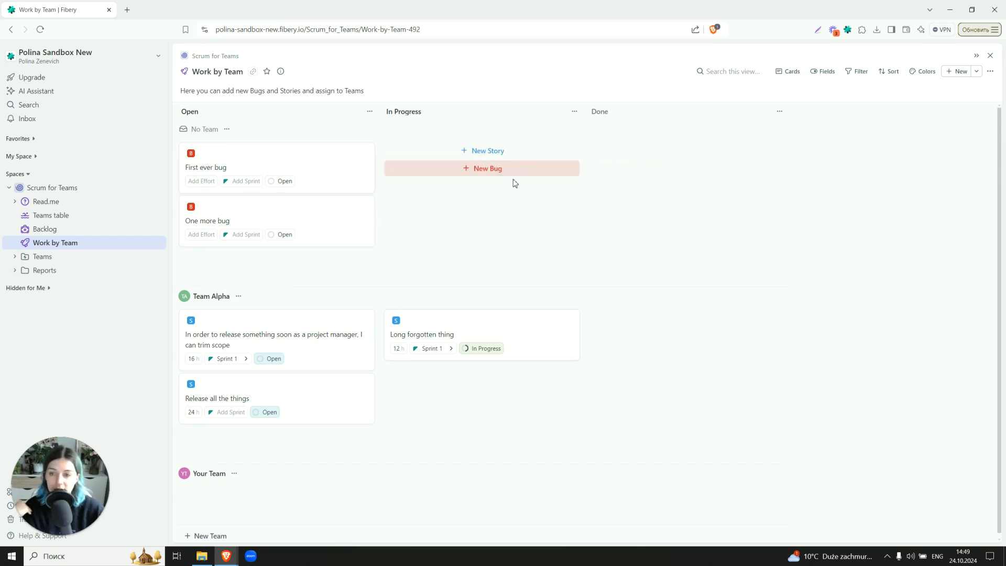
{"action": "left_click_drag", "start_coordinate": [311, 215], "coordinate": [393, 359]}
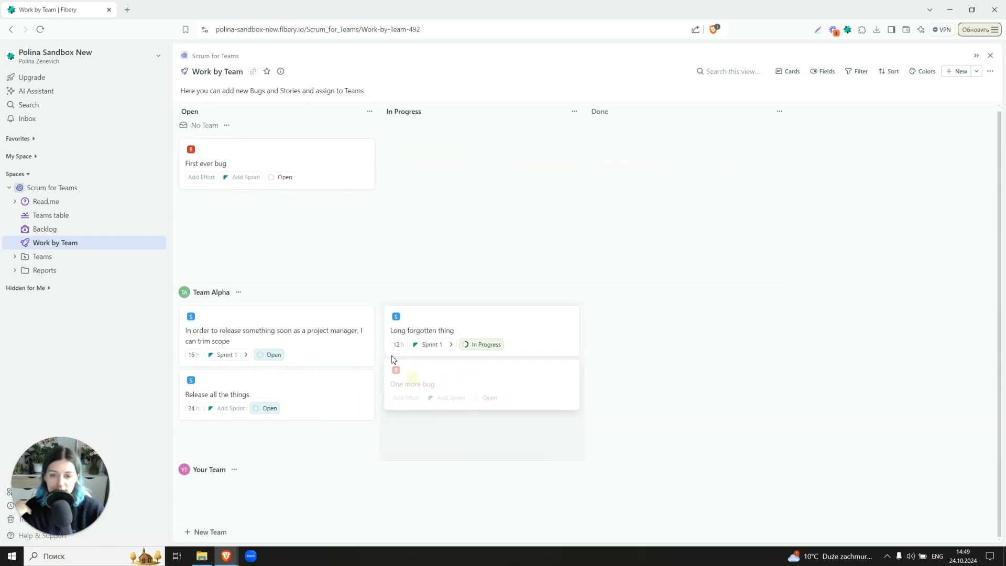
{"action": "left_click_drag", "start_coordinate": [285, 178], "coordinate": [243, 516]}
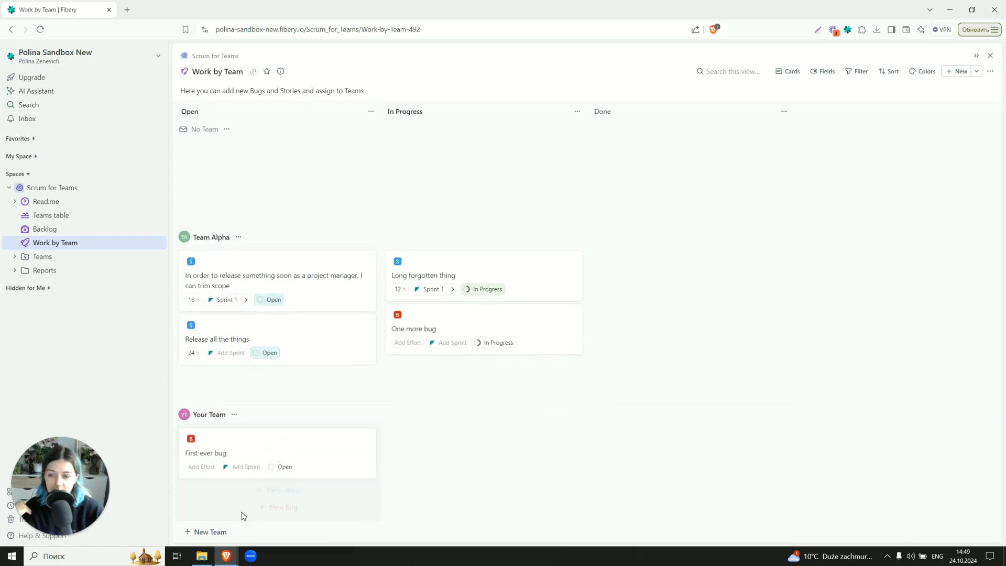
Check the Work by Team board's filter settings
{"action": "left_click", "coordinate": [853, 75]}
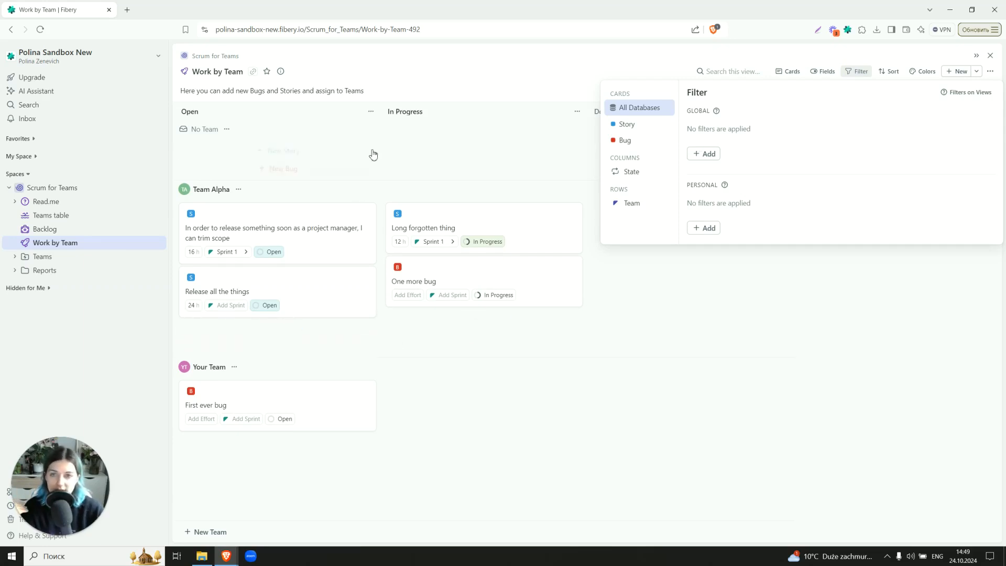
{"action": "left_click", "coordinate": [414, 72]}
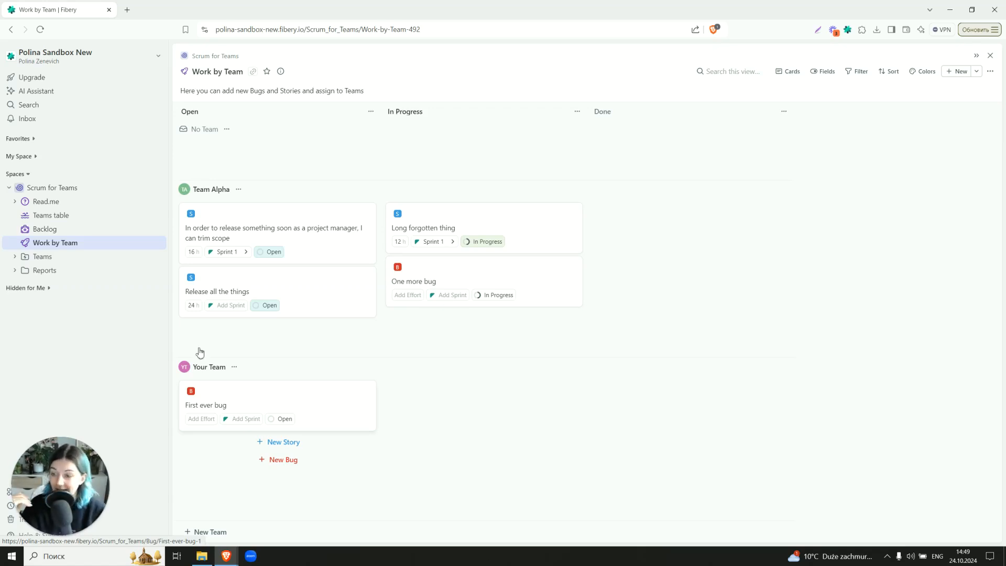
Expand the Teams folder and review its levels and filter configuration
{"action": "left_click", "coordinate": [16, 257]}
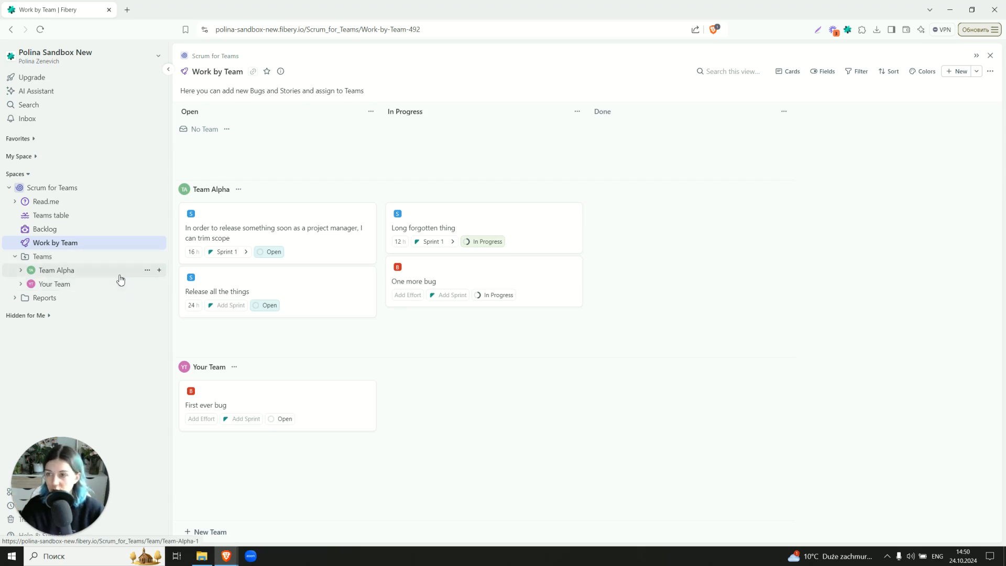
{"action": "left_click", "coordinate": [147, 256]}
{"action": "left_click", "coordinate": [173, 308]}
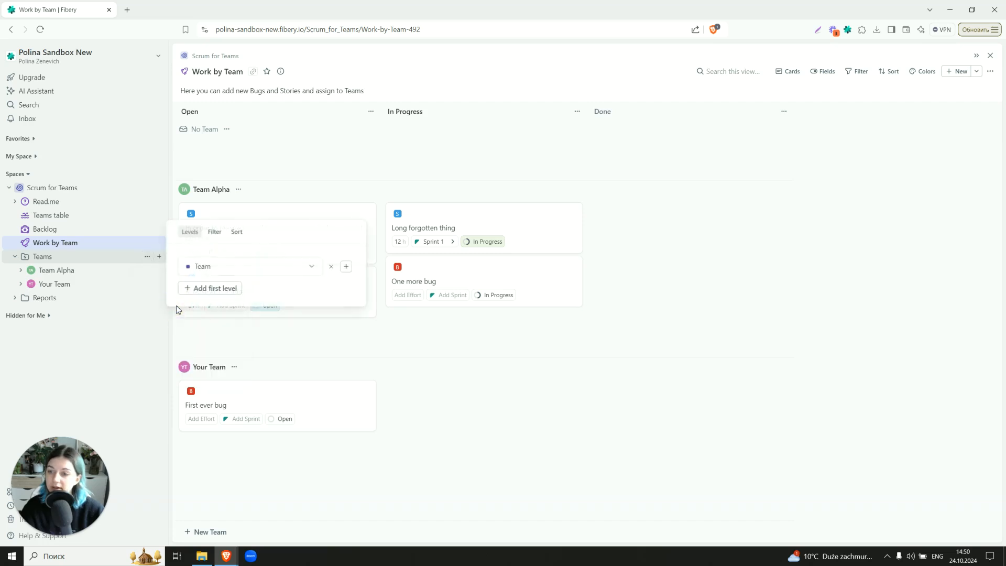
{"action": "left_click", "coordinate": [215, 232]}
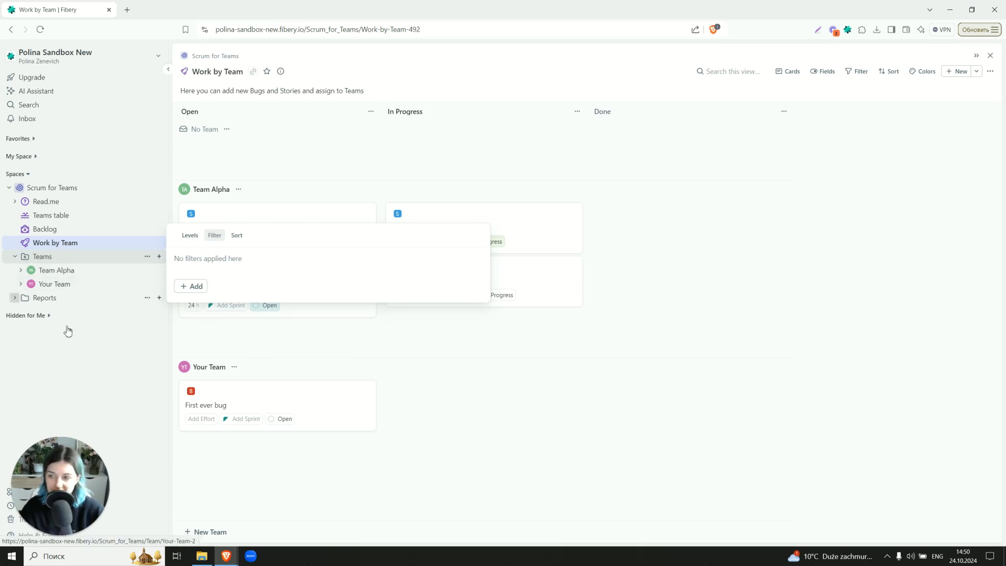
Add a new team under the Teams folder and open it
{"action": "left_click", "coordinate": [60, 346]}
{"action": "left_click", "coordinate": [80, 292]}
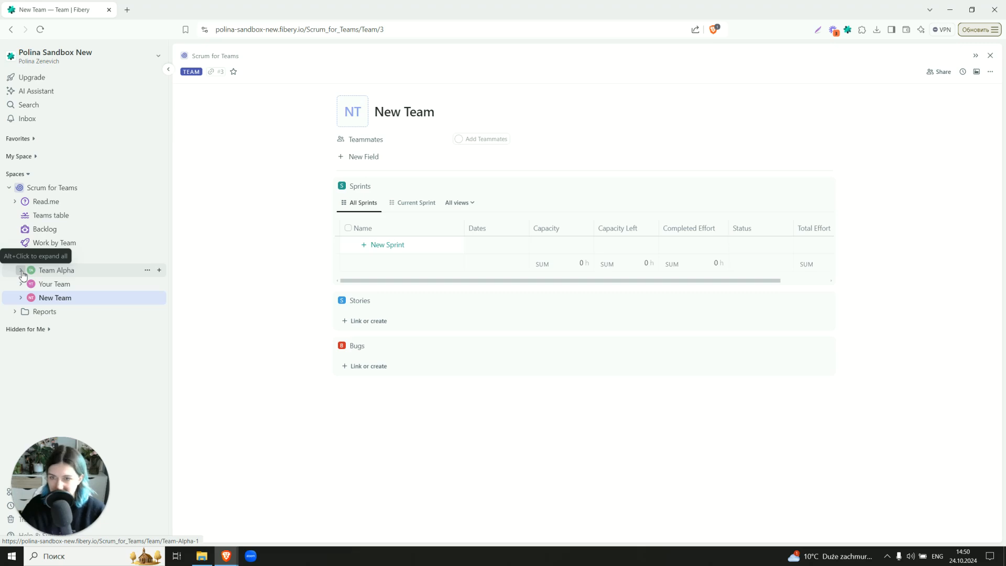
Expand the three teams' views and compare Team Alpha's and Your Team's backlogs with the main Backlog
{"action": "left_click", "coordinate": [22, 271]}
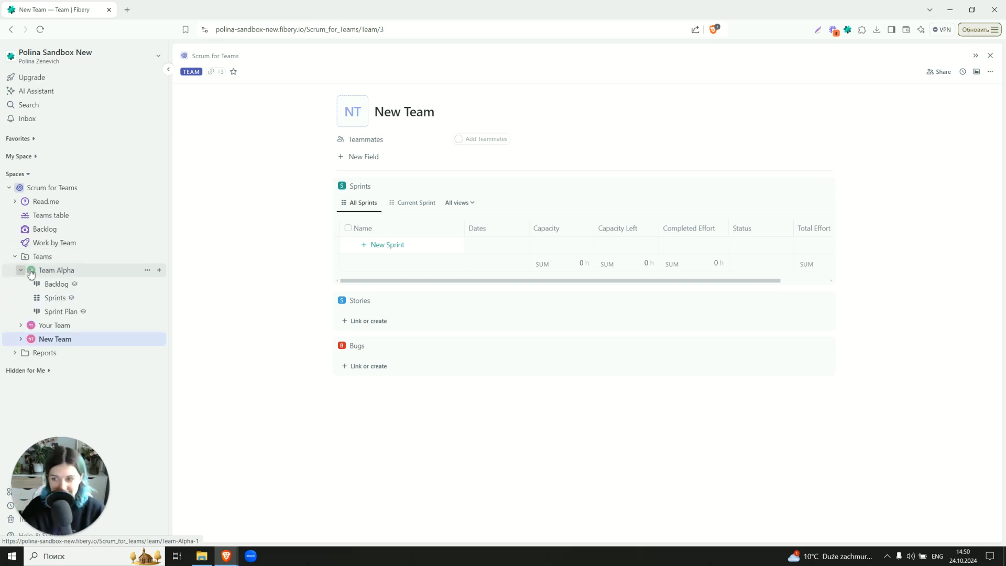
{"action": "left_click", "coordinate": [20, 326]}
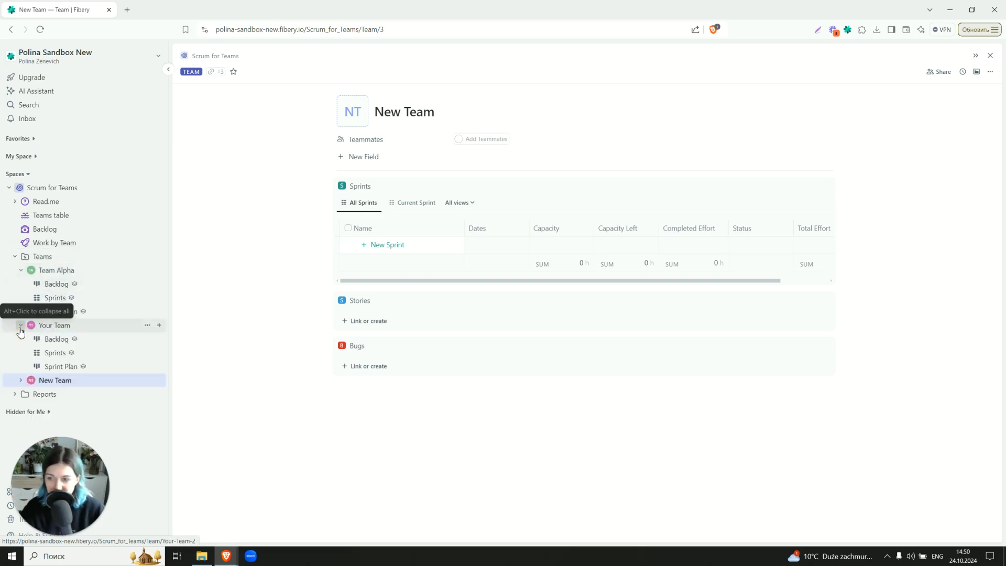
{"action": "left_click", "coordinate": [21, 381]}
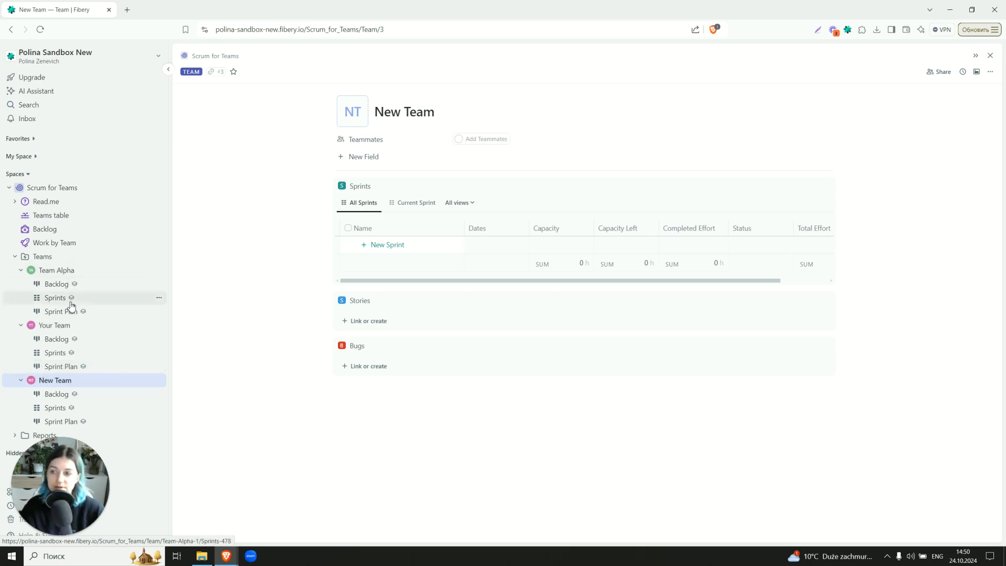
{"action": "left_click", "coordinate": [78, 285]}
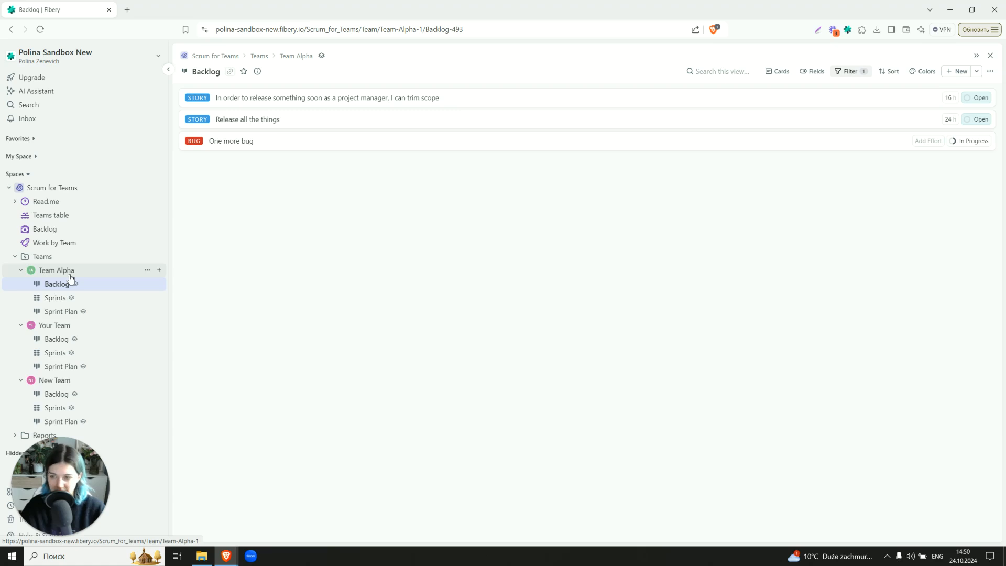
{"action": "left_click", "coordinate": [81, 342]}
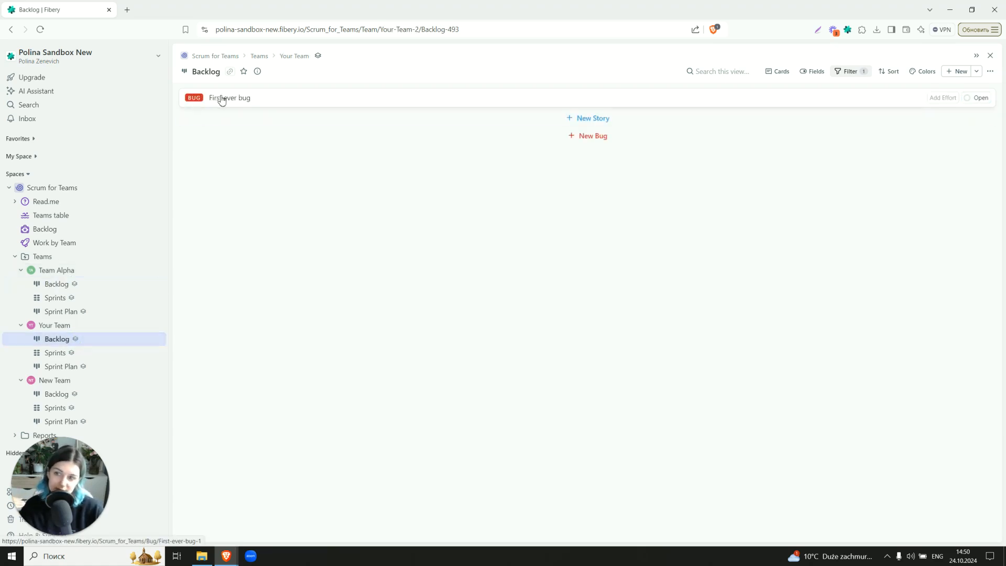
{"action": "left_click", "coordinate": [59, 229]}
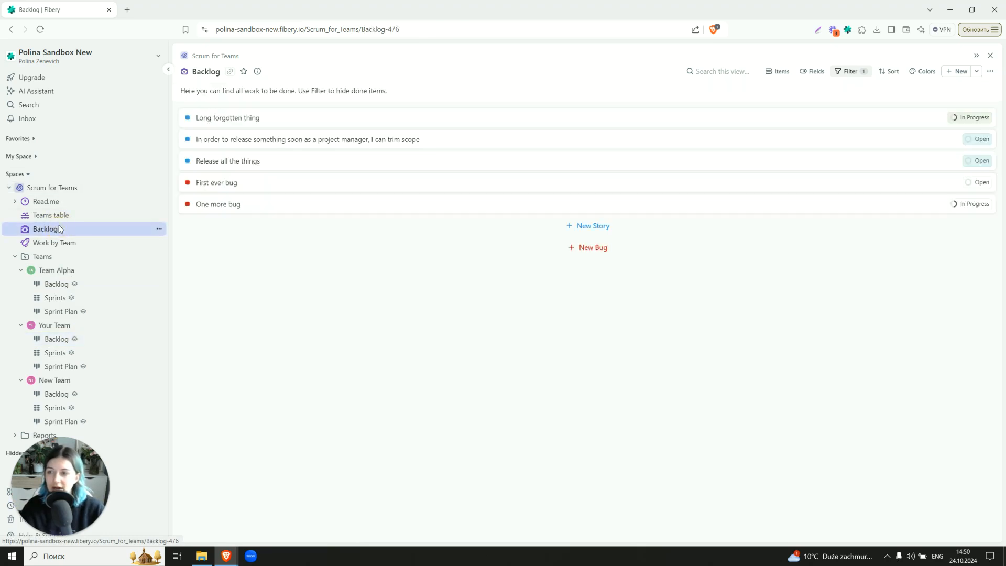
On the Work by Team board, move Release all the things to Your Team and Long forgotten thing to New Team
{"action": "left_click", "coordinate": [53, 242]}
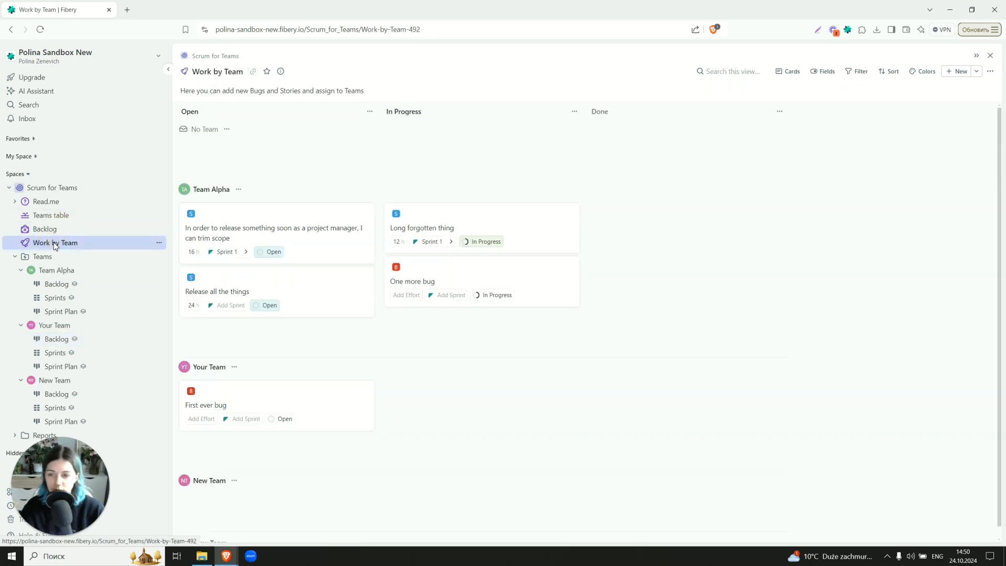
{"action": "left_click_drag", "start_coordinate": [256, 290], "coordinate": [252, 429]}
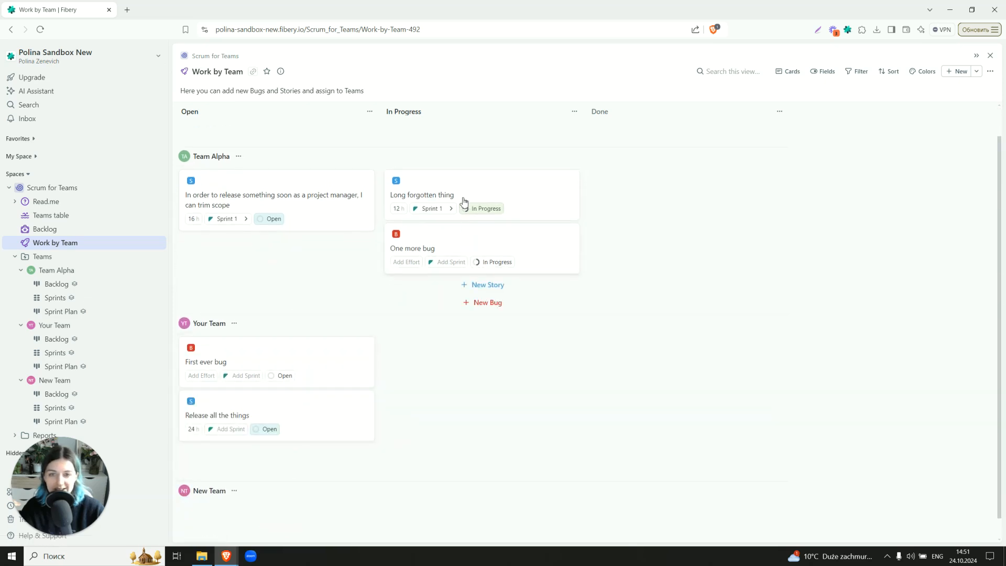
{"action": "left_click_drag", "start_coordinate": [464, 201], "coordinate": [296, 484]}
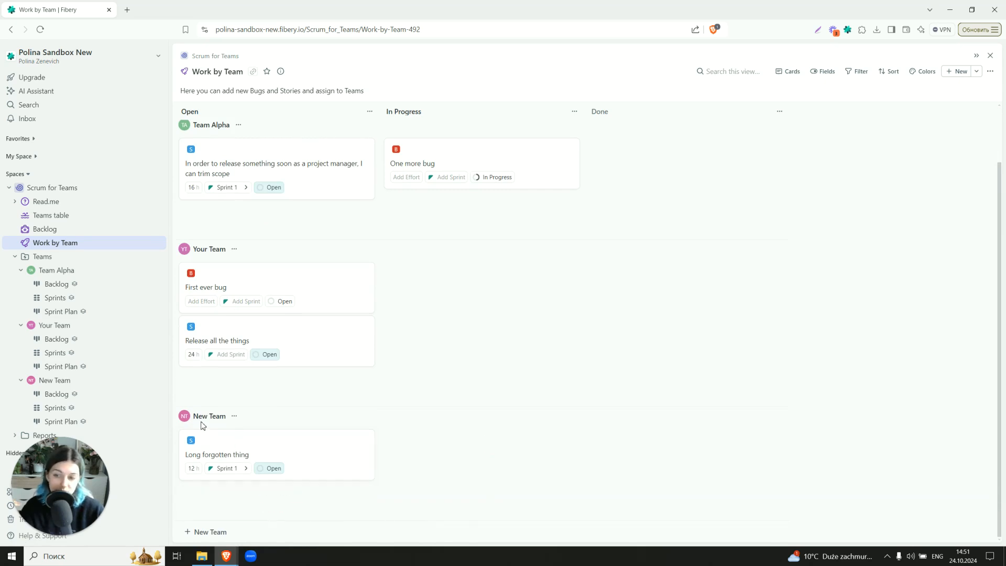
Review the backlogs of Team Alpha, Your Team and New Team after the reassignment
{"action": "left_click", "coordinate": [110, 288]}
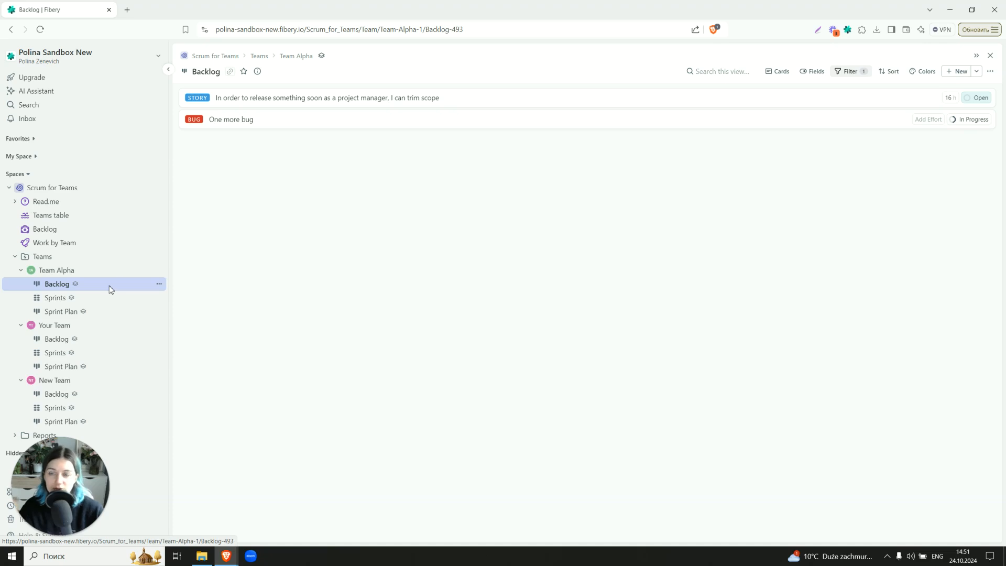
{"action": "left_click", "coordinate": [85, 345]}
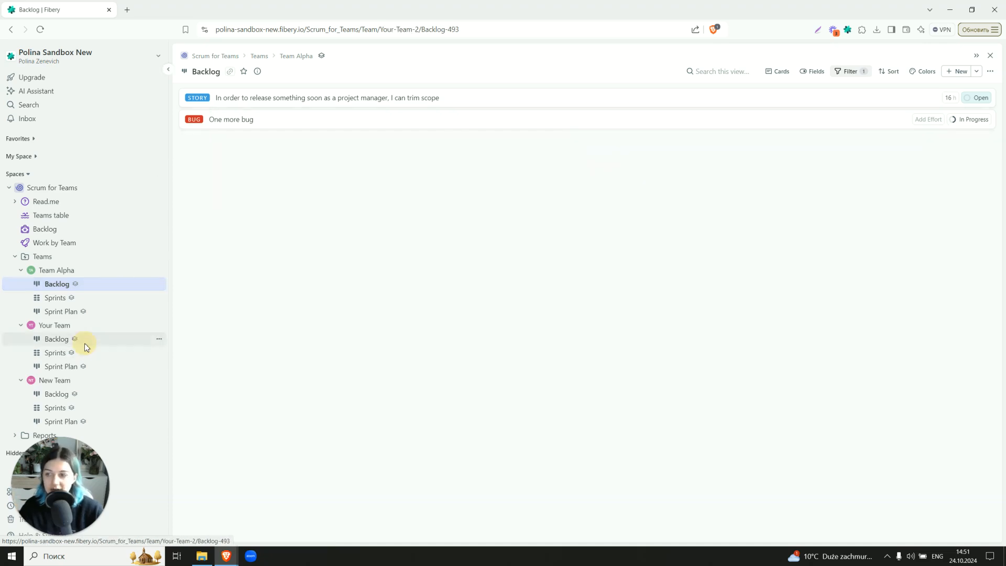
{"action": "left_click", "coordinate": [84, 396]}
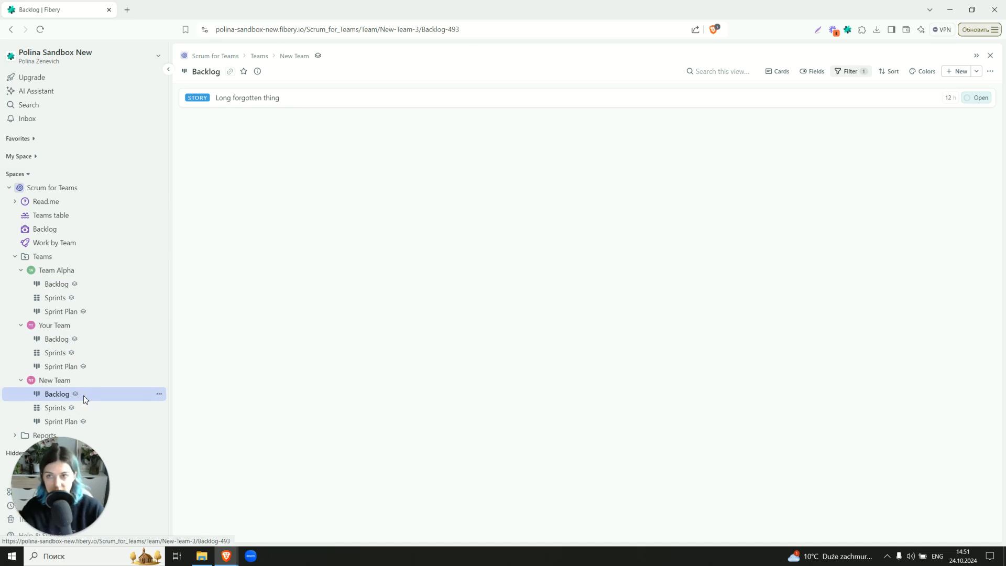
{"action": "left_click", "coordinate": [74, 285]}
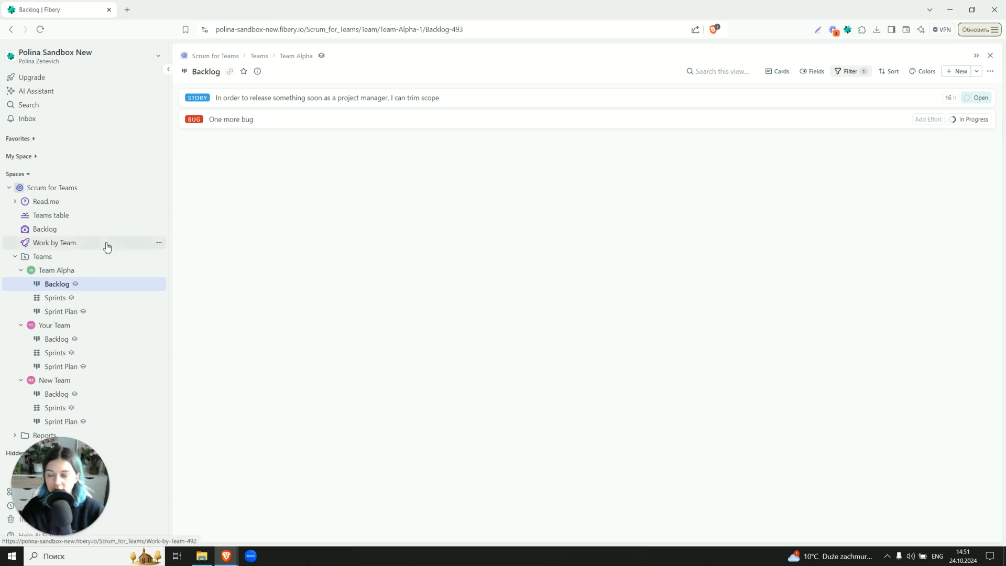
Add a story named "New story" to Team Alpha's backlog
{"action": "left_click", "coordinate": [284, 141]}
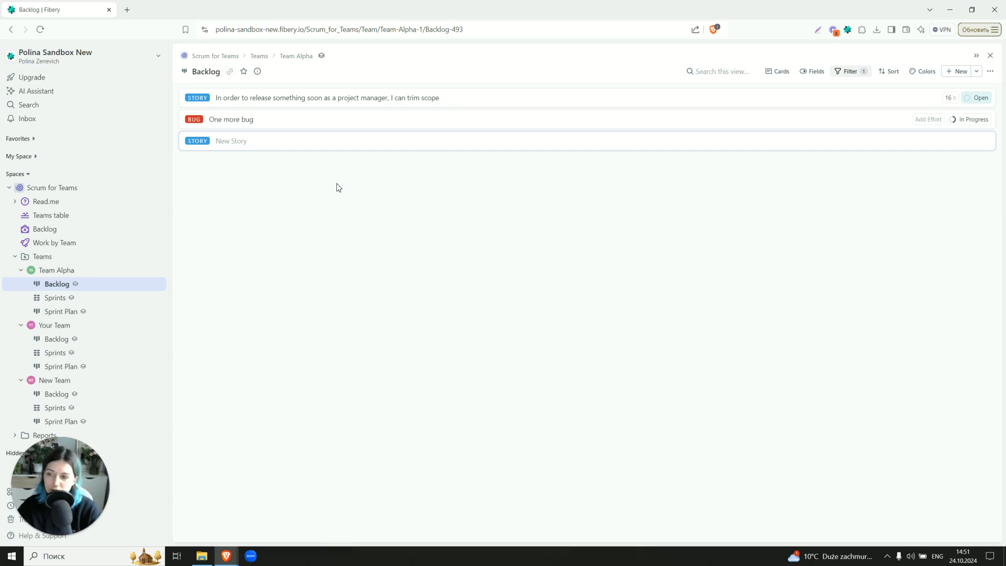
{"action": "type", "text": "N"}
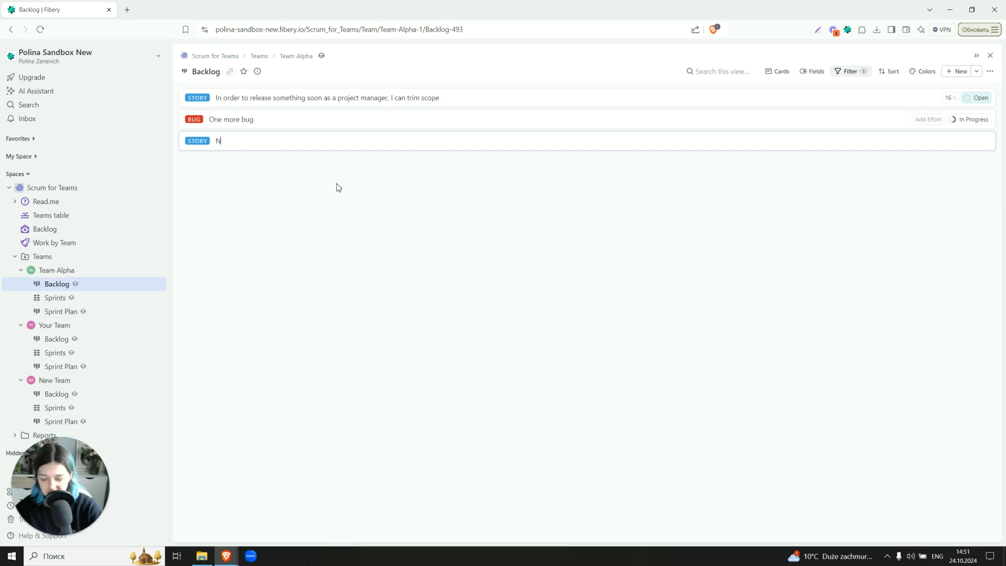
{"action": "type", "text": "ew story"}
{"action": "key", "text": "Return"}
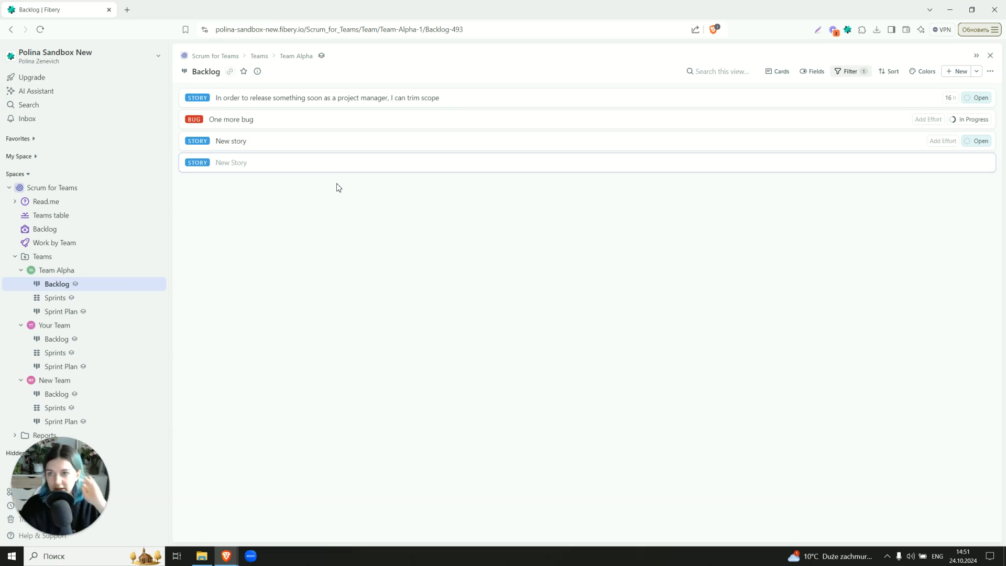
{"action": "left_click", "coordinate": [366, 389]}
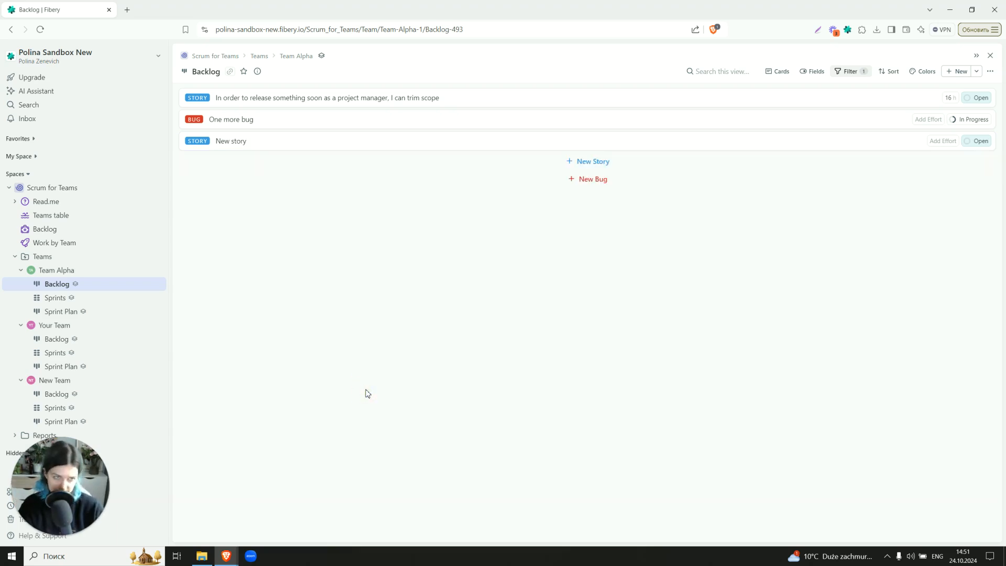
Open Team Alpha's Sprint 1 and move Long forgotten thing to the Done column
{"action": "left_click", "coordinate": [76, 298]}
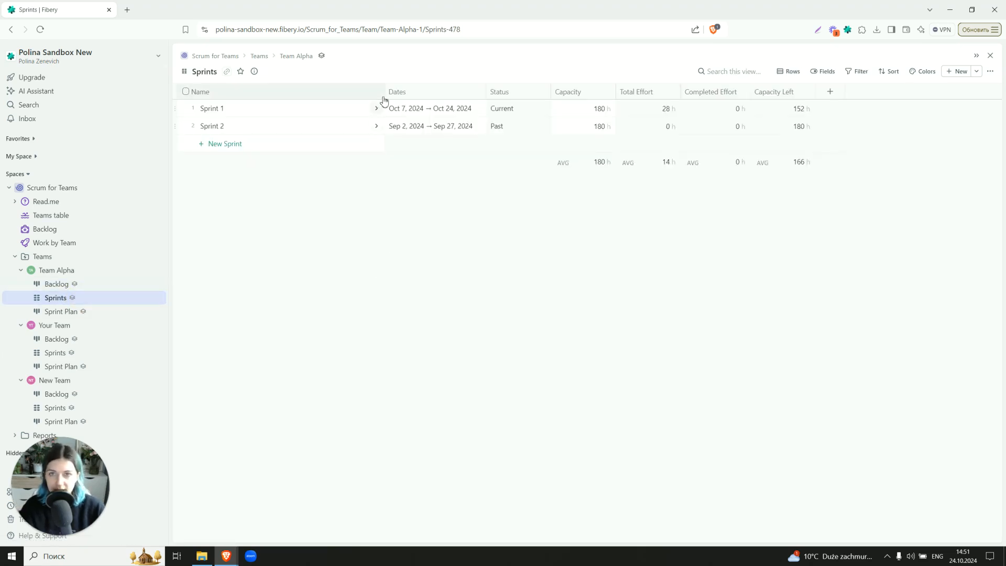
{"action": "left_click_drag", "start_coordinate": [385, 93], "coordinate": [284, 92]}
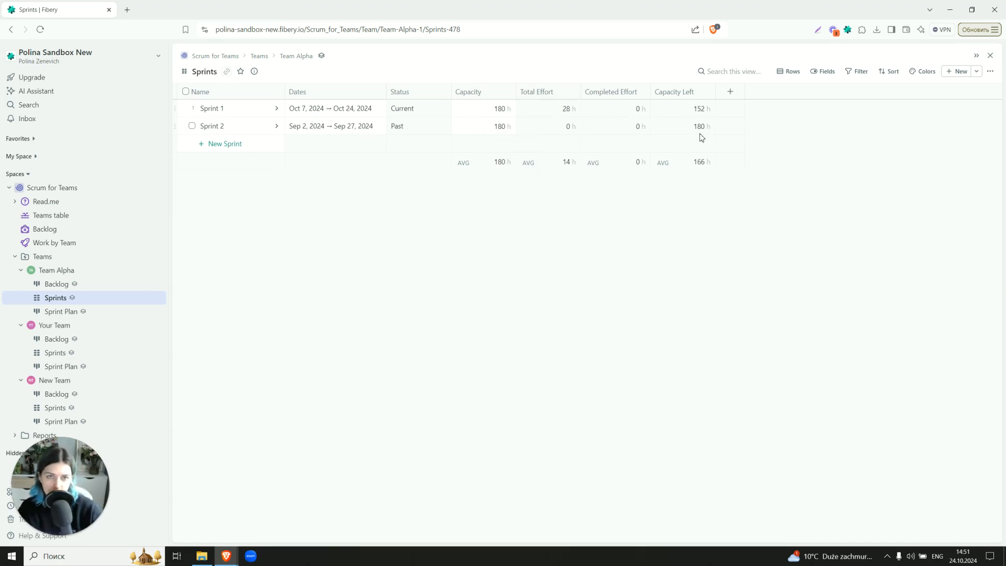
{"action": "left_click", "coordinate": [277, 110]}
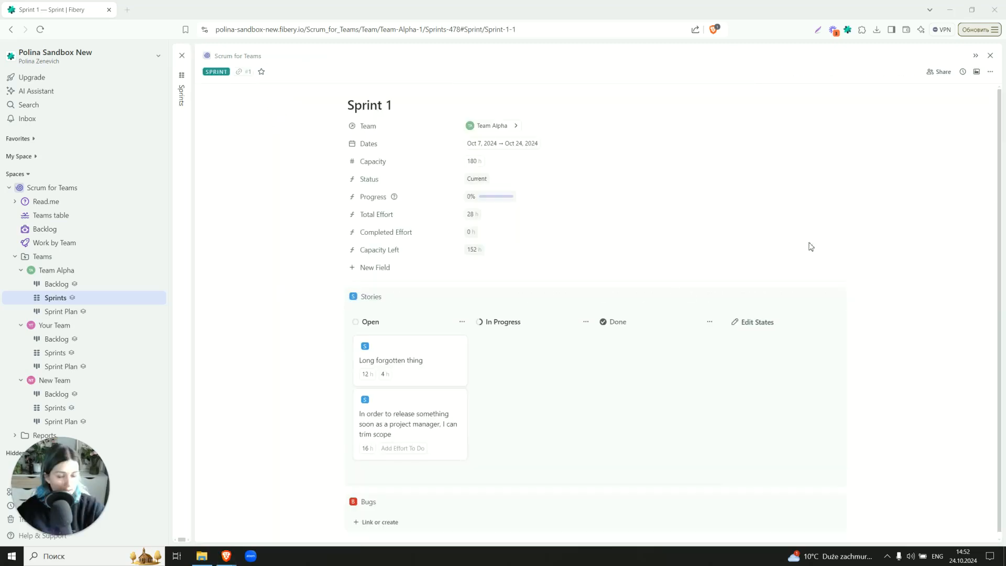
{"action": "scroll", "coordinate": [280, 250], "scroll_direction": "down", "scroll_amount": 1}
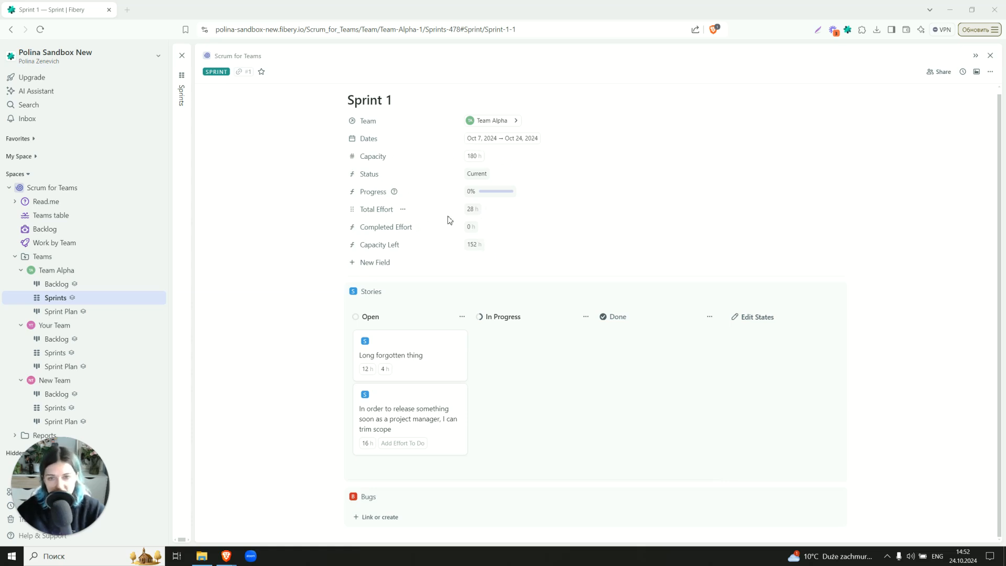
{"action": "left_click_drag", "start_coordinate": [409, 354], "coordinate": [626, 354]}
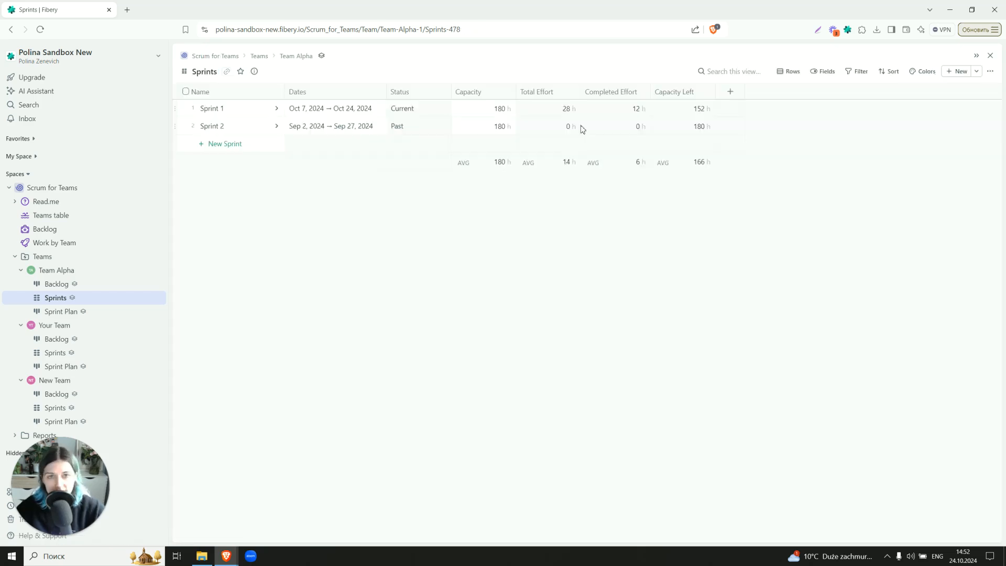
{"action": "key", "text": "Escape"}
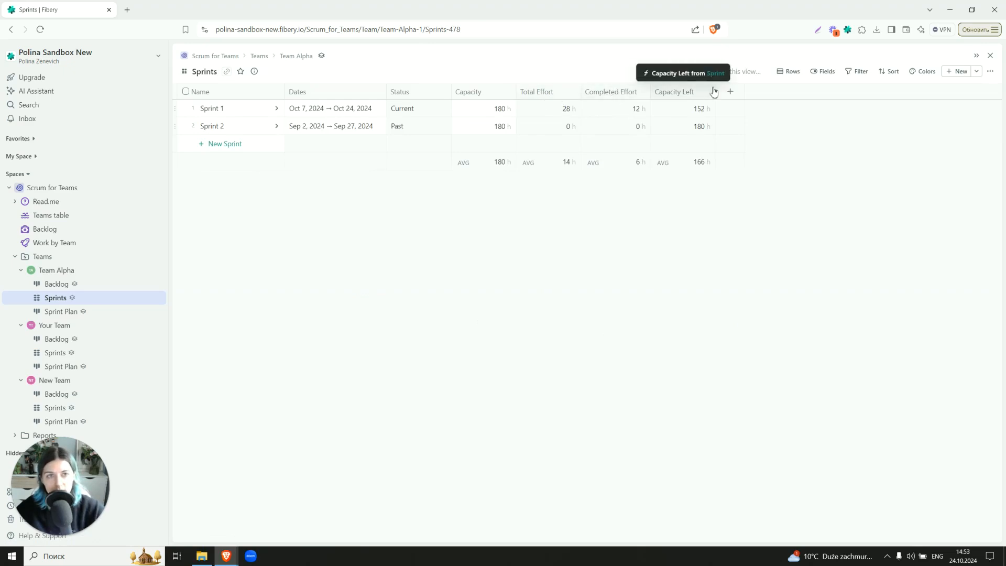
Regenerate the Total Effort formula with AI from the description "I want sum of stories and bugs effort" and update it
{"action": "left_click", "coordinate": [565, 93]}
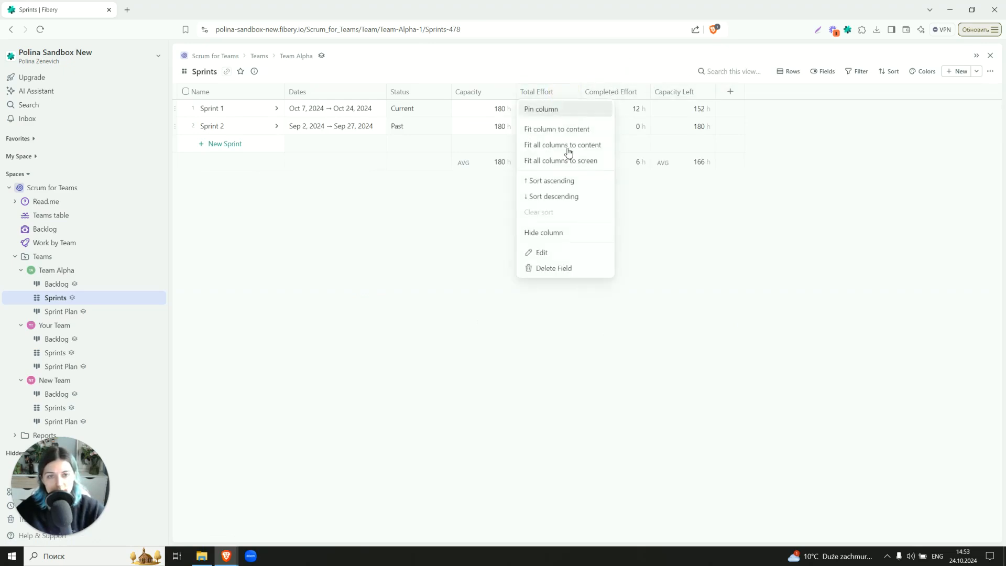
{"action": "left_click", "coordinate": [574, 254]}
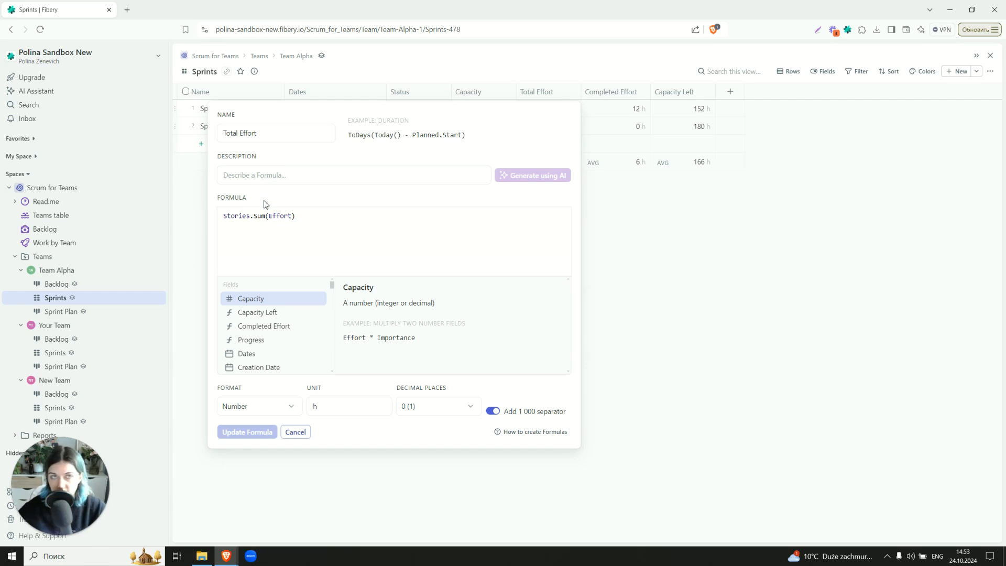
{"action": "left_click", "coordinate": [259, 178]}
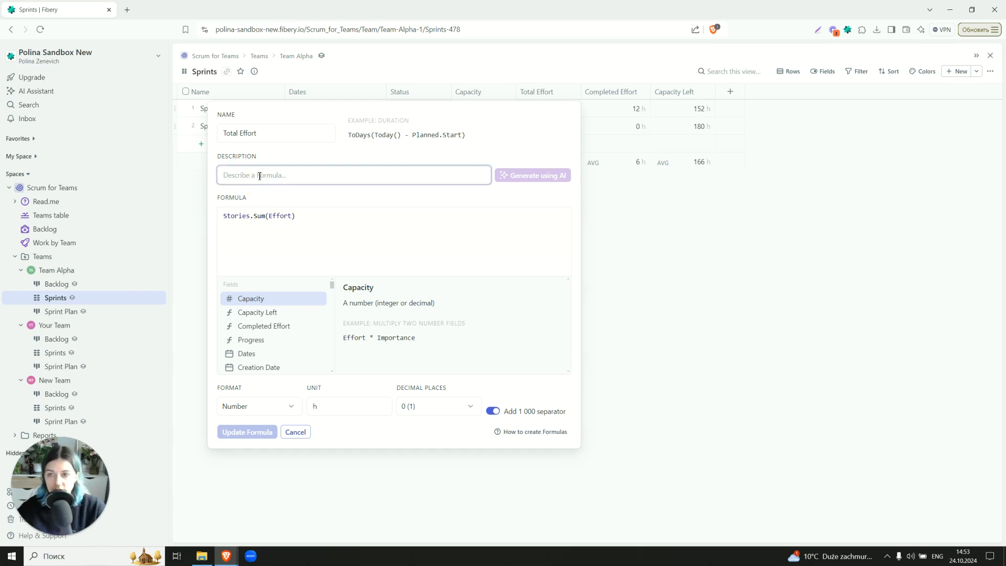
{"action": "type", "text": "I want "}
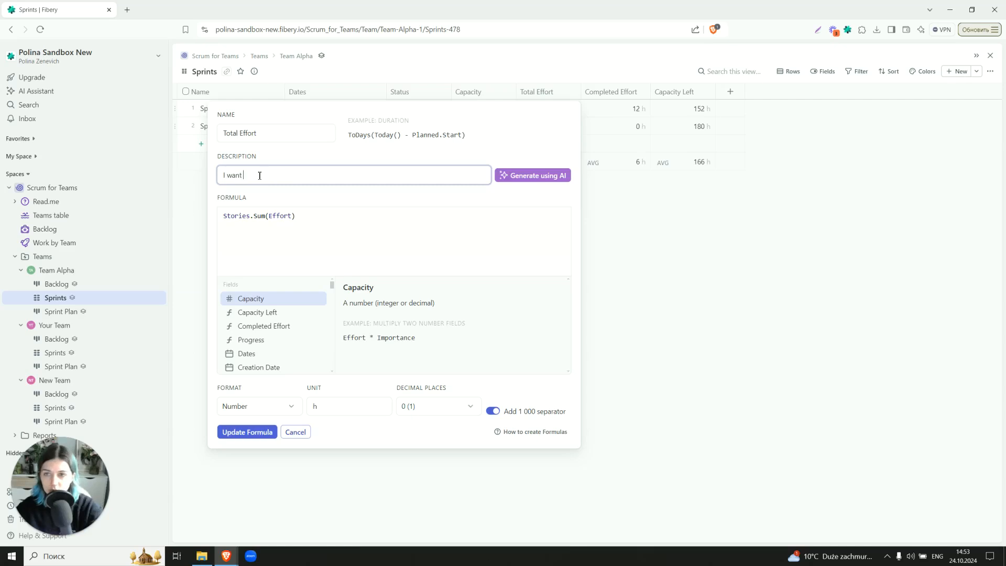
{"action": "type", "text": "sum of storie"}
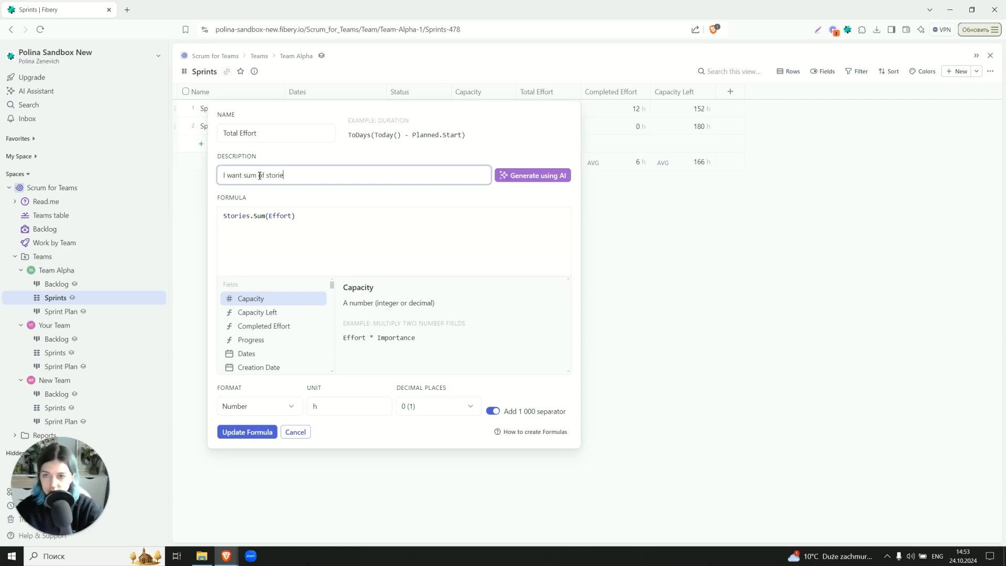
{"action": "type", "text": "s and bugs effort"}
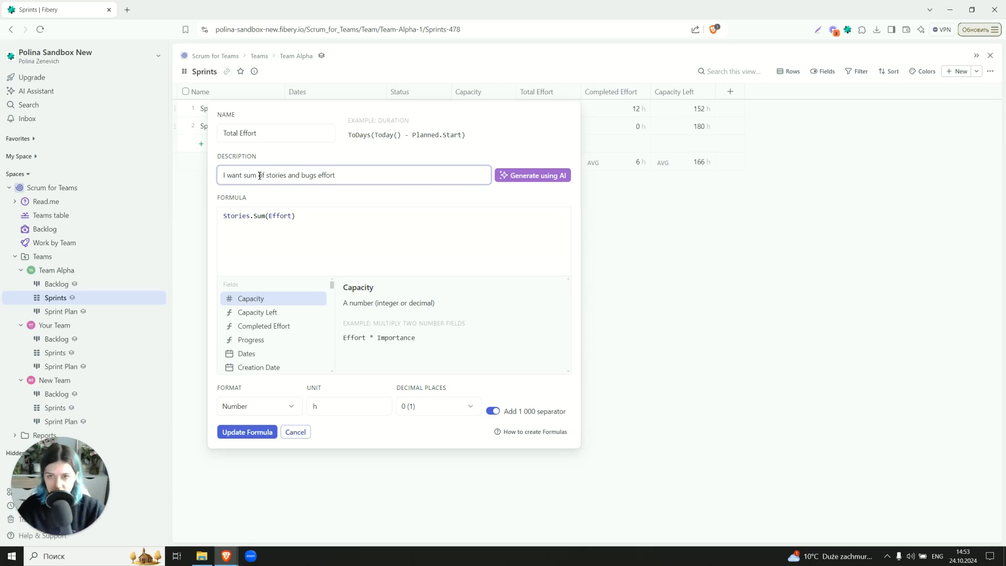
{"action": "left_click", "coordinate": [523, 178]}
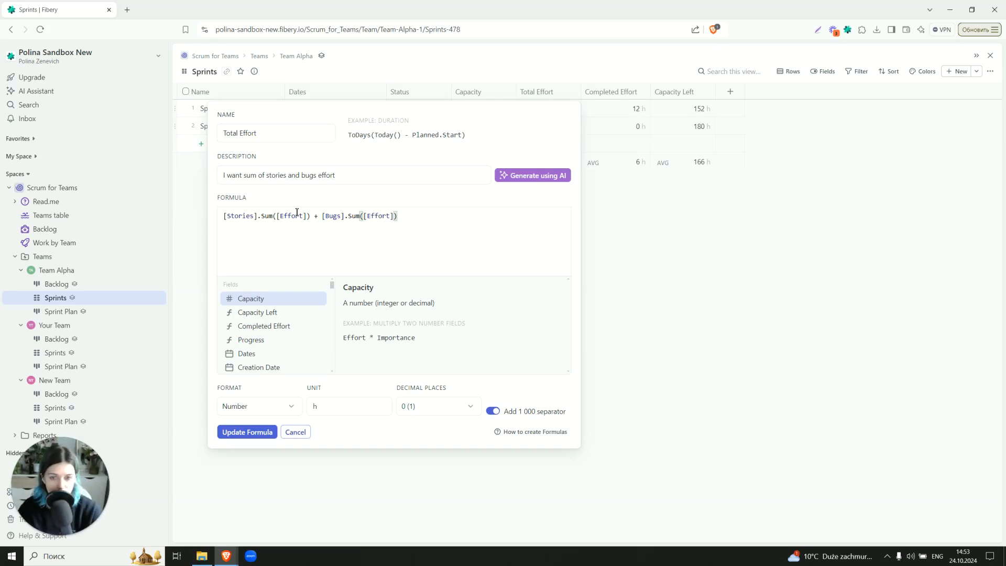
{"action": "left_click", "coordinate": [295, 430]}
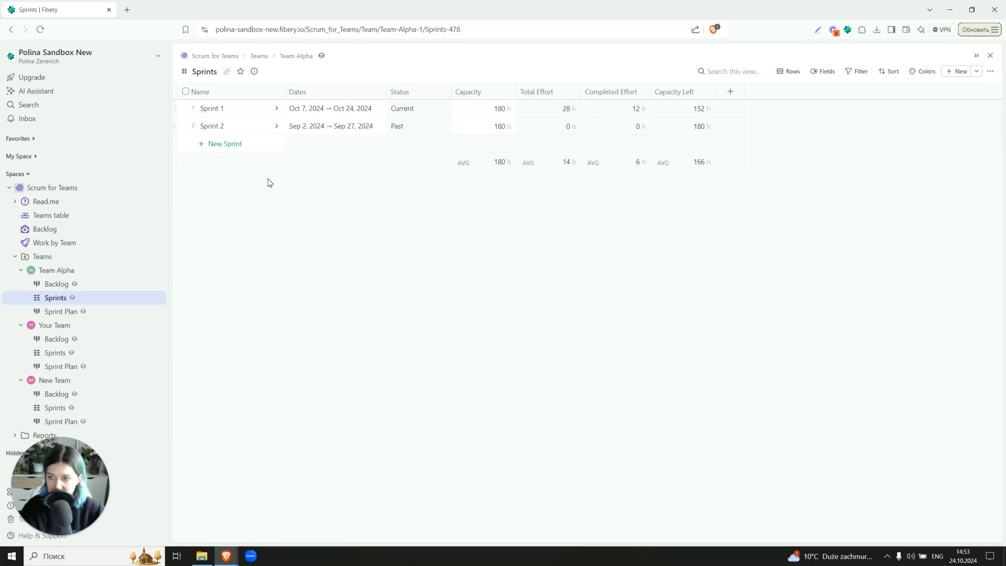
Open Team Alpha's Sprint Plan board and add Bug as a second card database alongside Story
{"action": "left_click", "coordinate": [102, 315]}
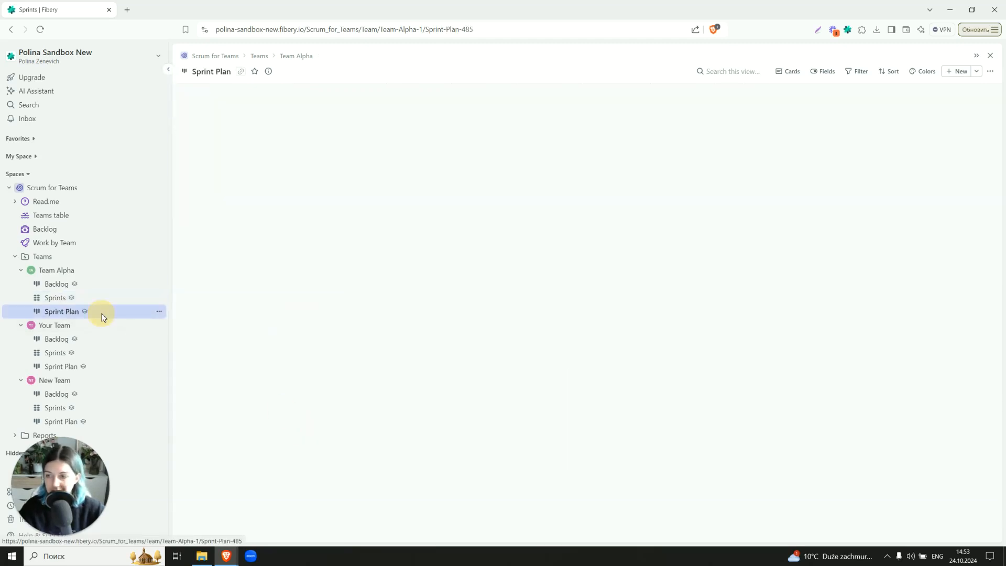
{"action": "mouse_move", "coordinate": [408, 308]}
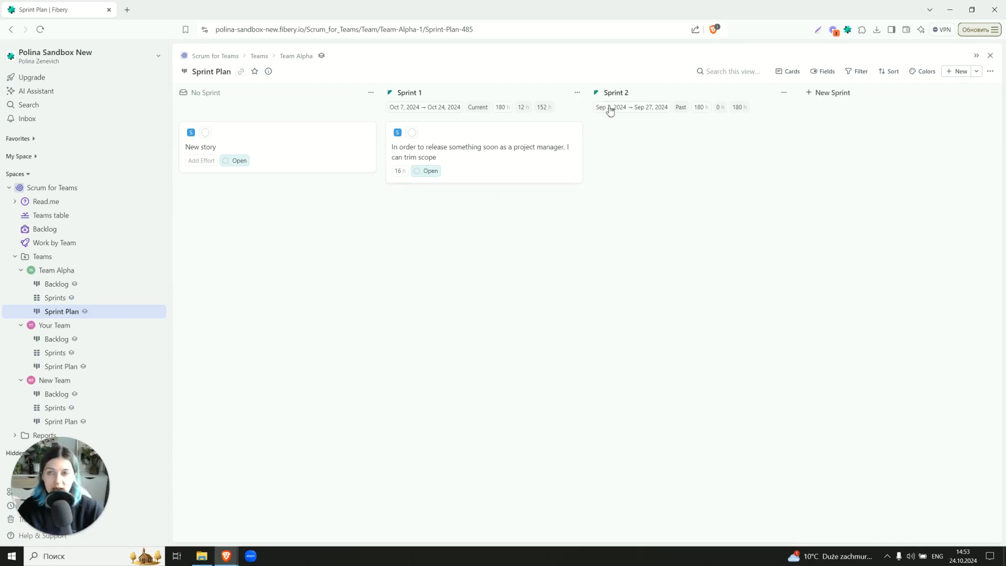
{"action": "left_click", "coordinate": [789, 71]}
{"action": "left_click", "coordinate": [764, 137]}
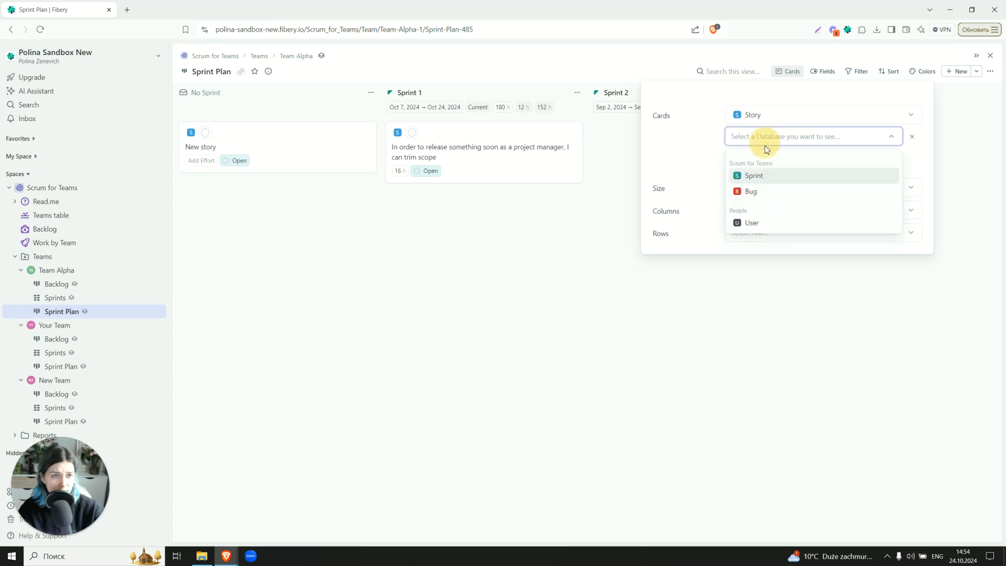
{"action": "left_click", "coordinate": [758, 192]}
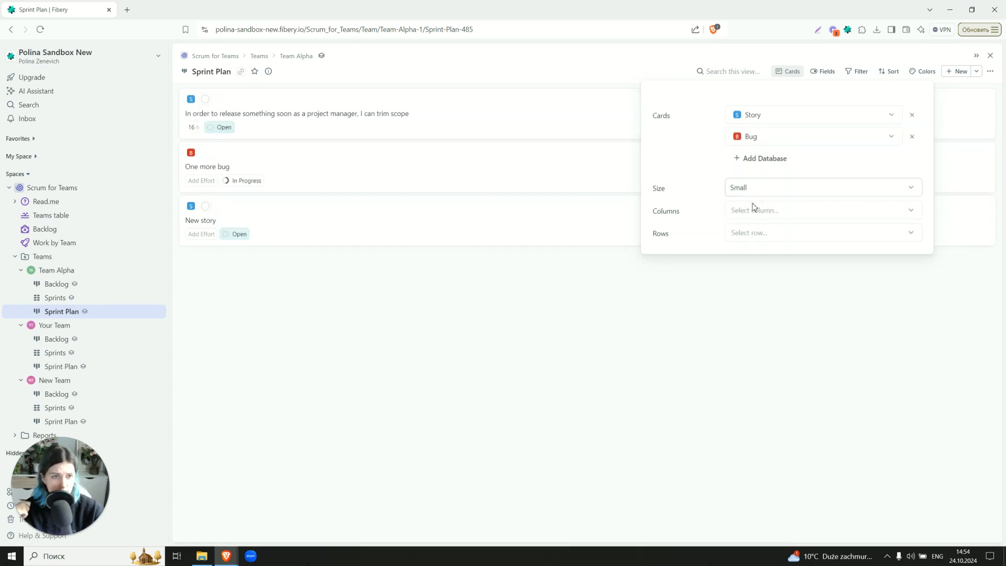
Group the Sprint Plan board's columns by Sprint
{"action": "left_click", "coordinate": [752, 210]}
{"action": "left_click", "coordinate": [746, 247]}
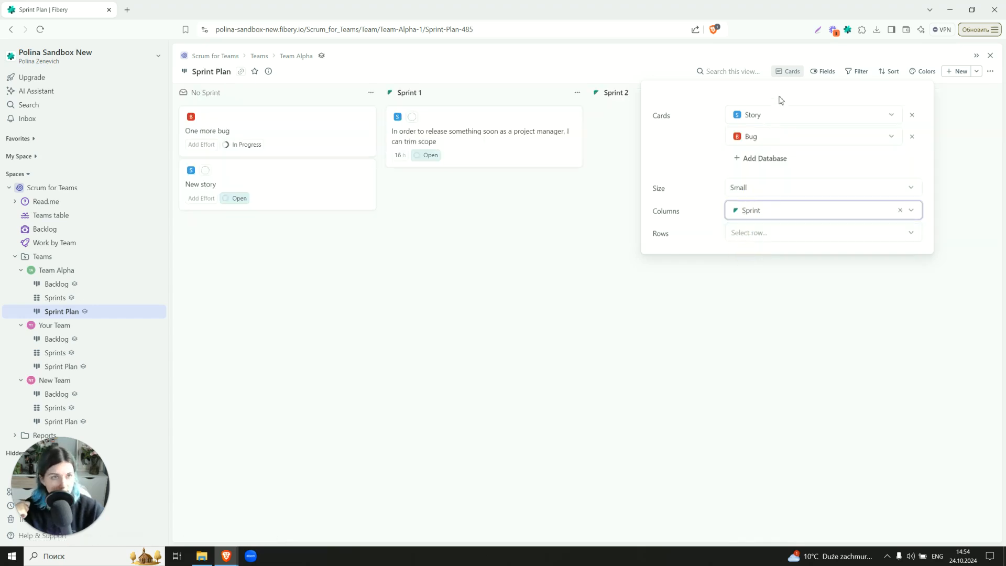
Show the Capacity, Capacity Left, Dates and Status fields on the Sprint columns
{"action": "left_click", "coordinate": [822, 71]}
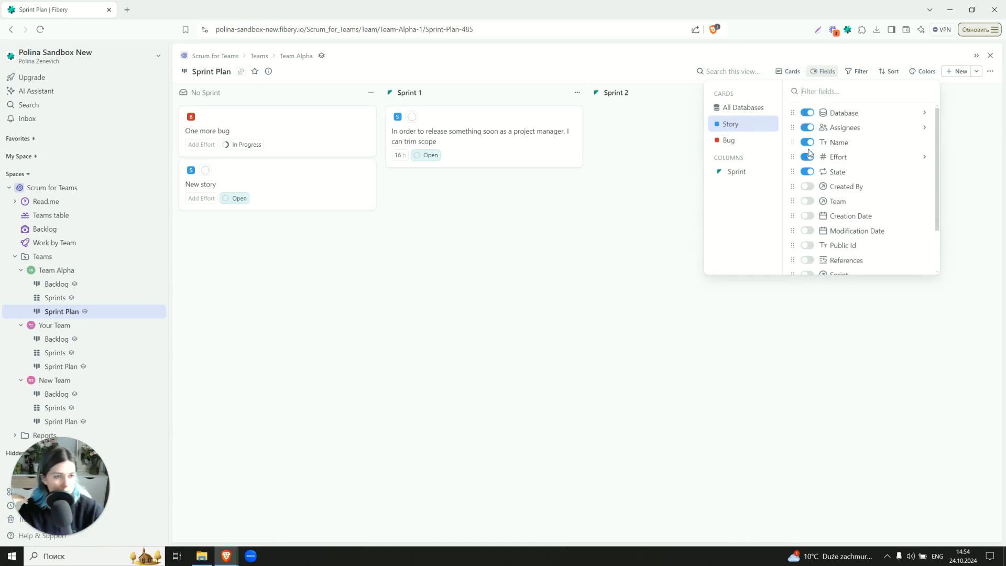
{"action": "left_click", "coordinate": [735, 175]}
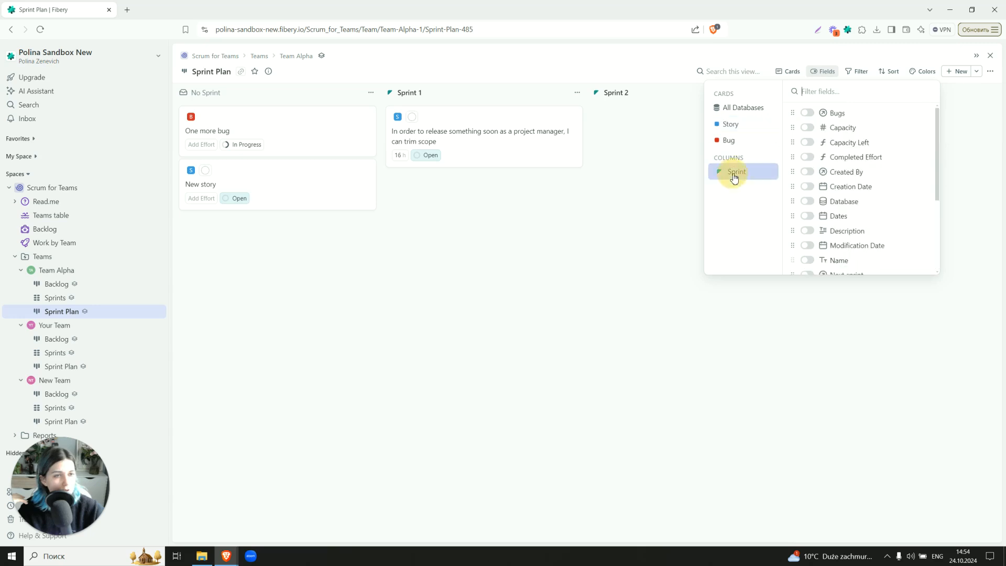
{"action": "left_click", "coordinate": [806, 128]}
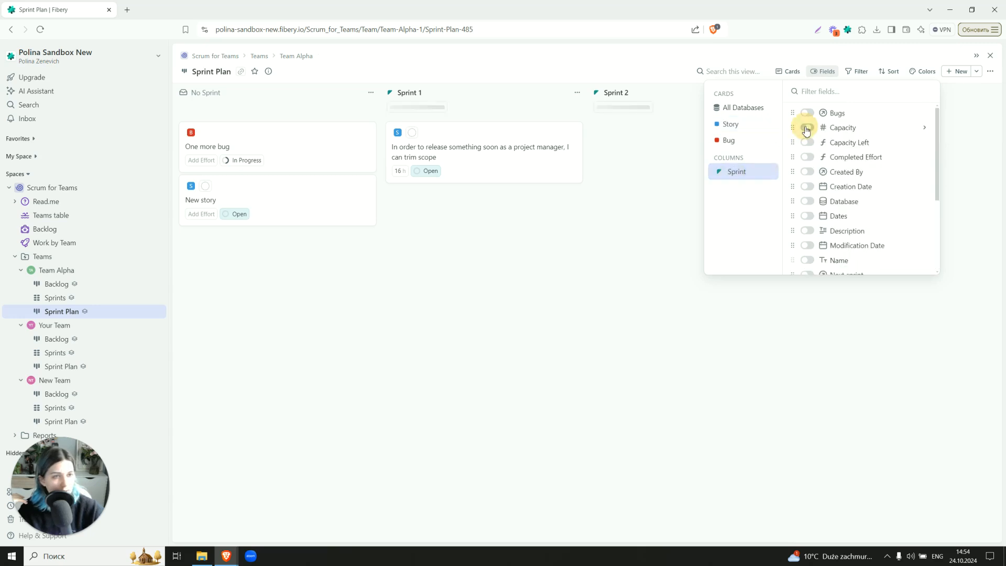
{"action": "left_click", "coordinate": [807, 142]}
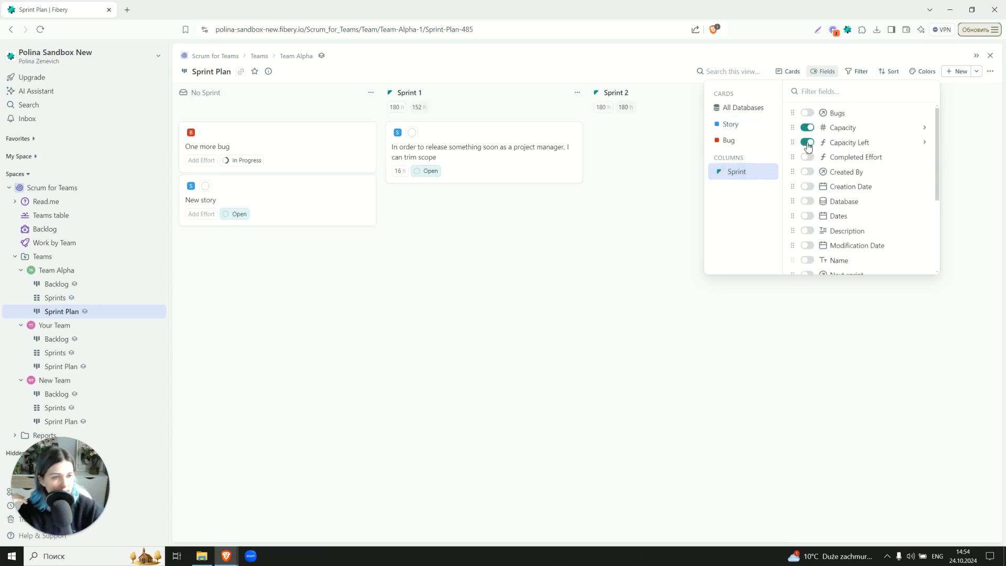
{"action": "scroll", "coordinate": [807, 158], "scroll_direction": "down", "scroll_amount": 1}
{"action": "left_click", "coordinate": [807, 167]}
{"action": "scroll", "coordinate": [803, 181], "scroll_direction": "down", "scroll_amount": 1}
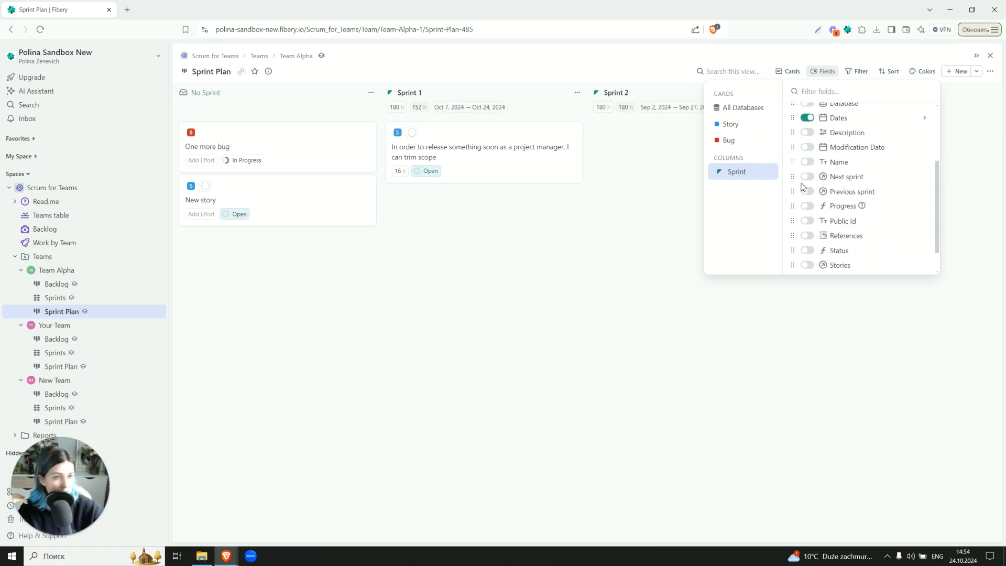
{"action": "left_click", "coordinate": [807, 250]}
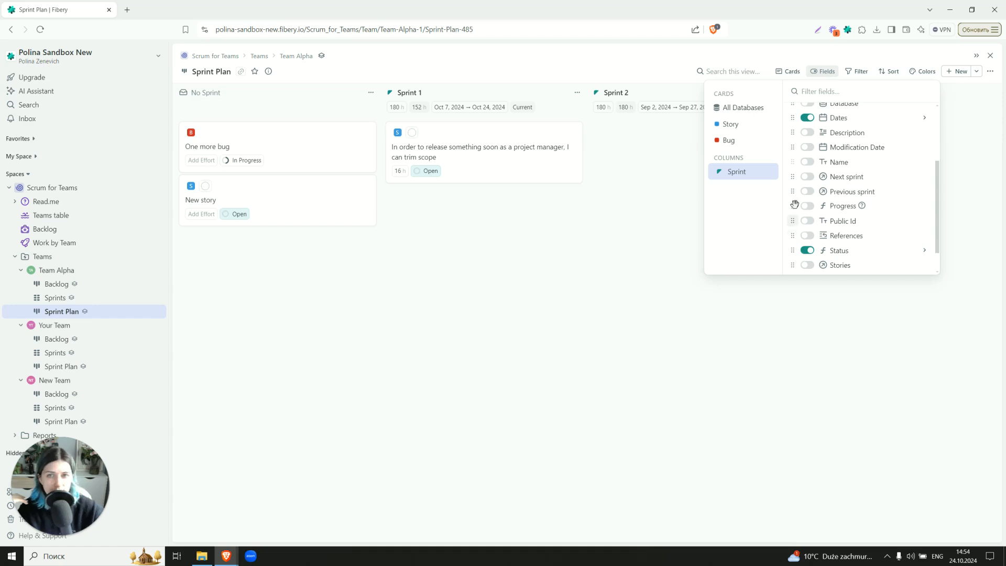
{"action": "scroll", "coordinate": [794, 204], "scroll_direction": "up", "scroll_amount": 2}
{"action": "left_click", "coordinate": [621, 318]}
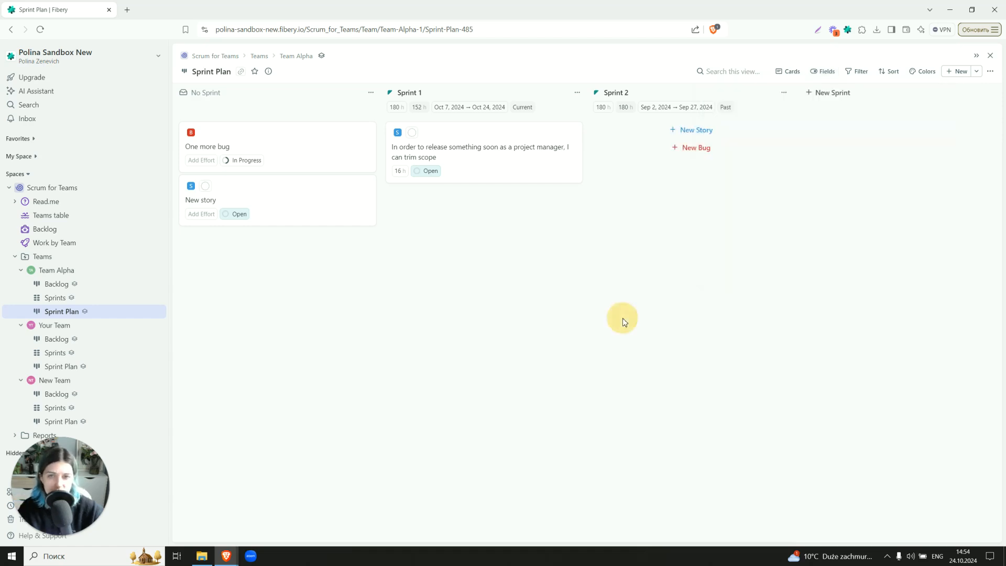
Set the effort of New story to 32 h
{"action": "left_click", "coordinate": [209, 214]}
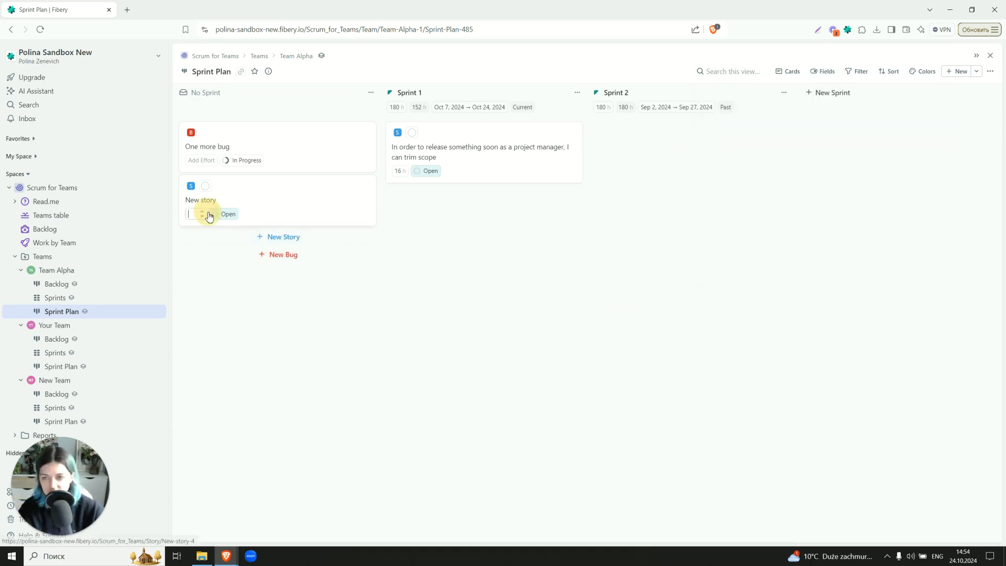
{"action": "type", "text": "32"}
{"action": "left_click", "coordinate": [229, 298]}
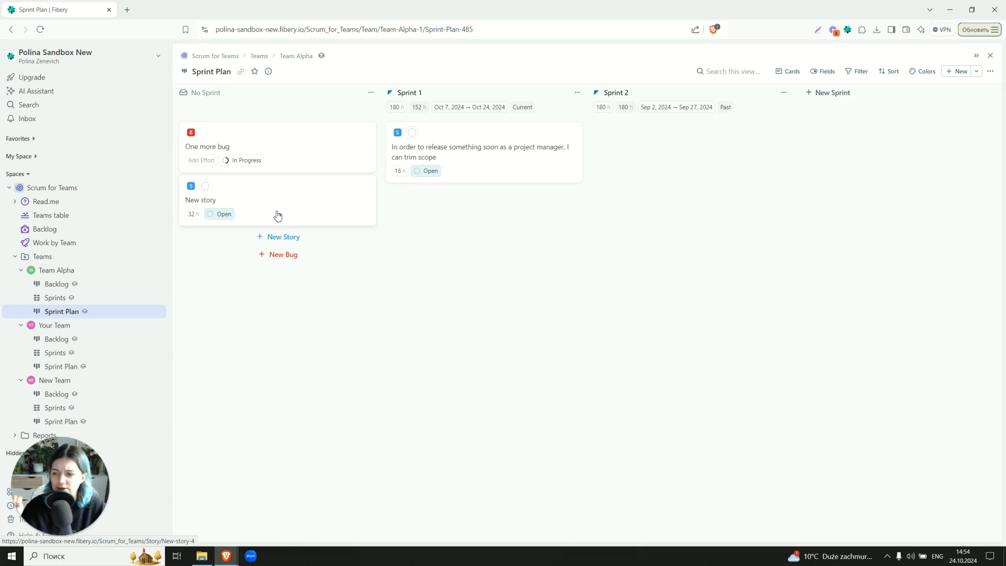
Move New story into Sprint 1 and review Team Alpha's backlog before returning to the Sprint Plan
{"action": "left_click_drag", "start_coordinate": [239, 200], "coordinate": [468, 207]}
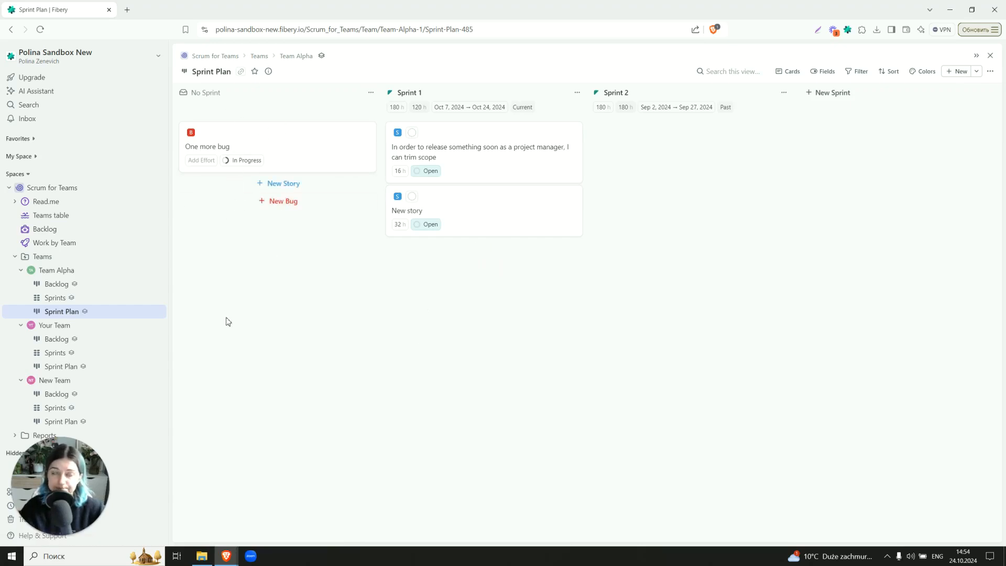
{"action": "left_click", "coordinate": [55, 283]}
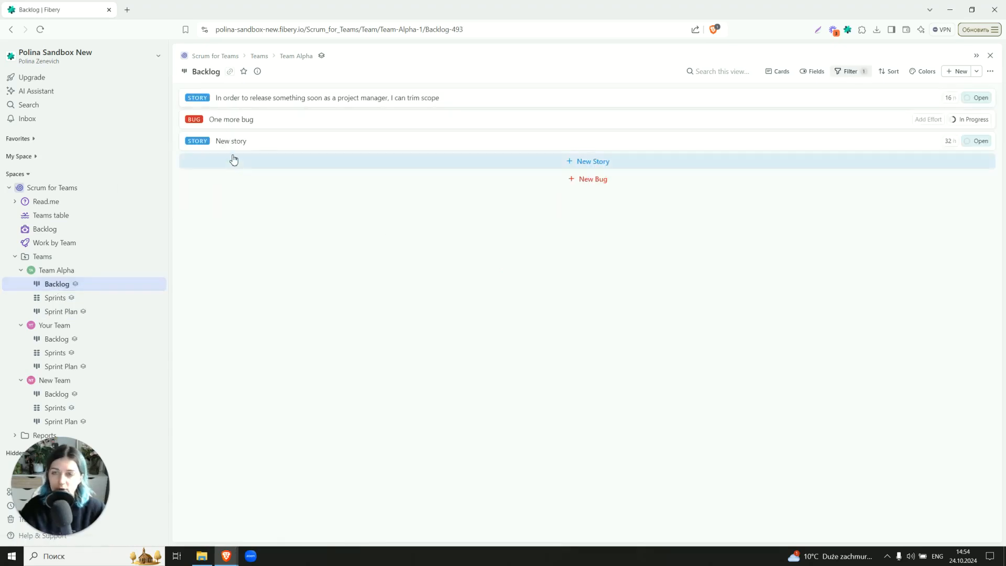
{"action": "left_click", "coordinate": [94, 312]}
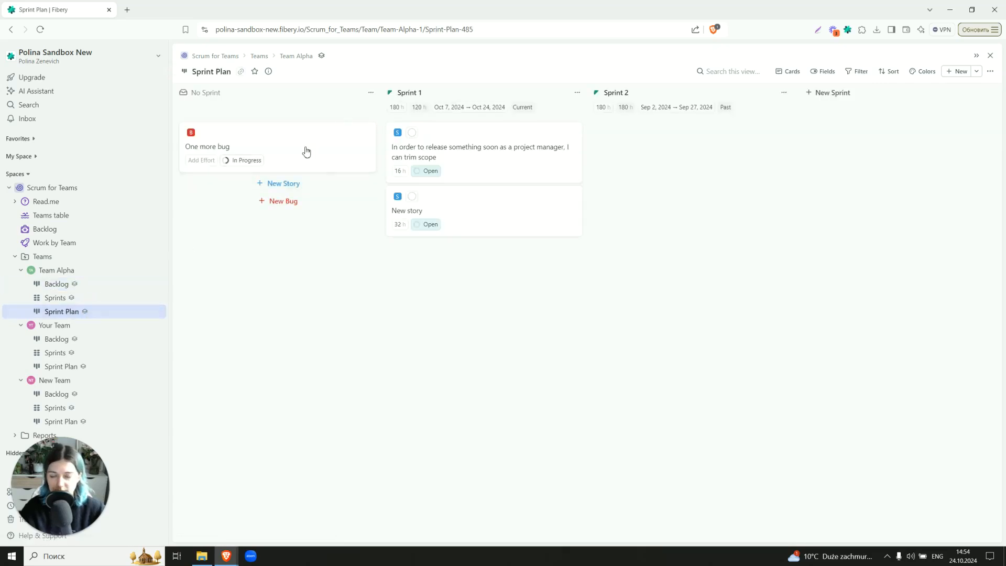
Add a global filter on Sprint columns so only sprints whose Status does not contain Past are shown
{"action": "left_click", "coordinate": [856, 74]}
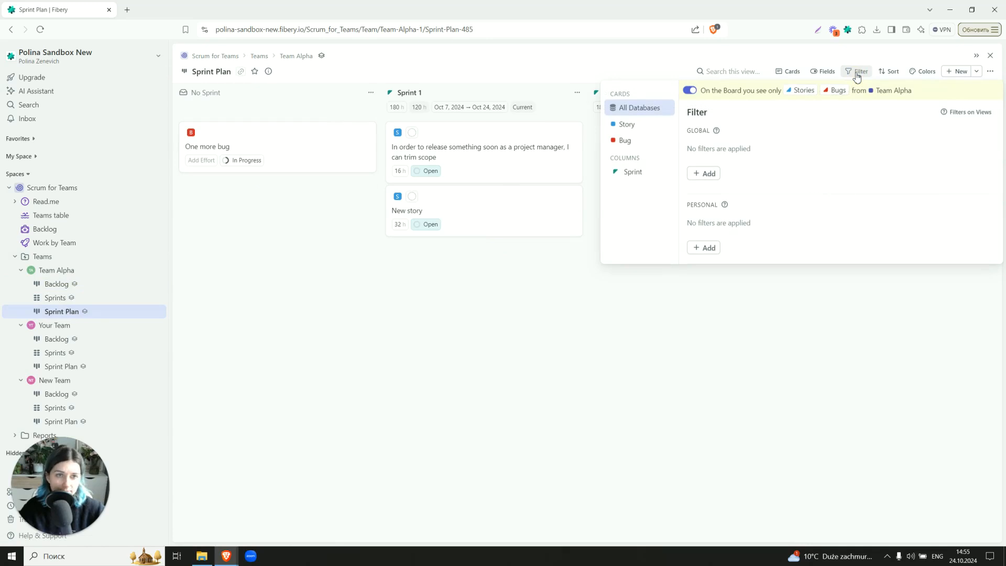
{"action": "left_click", "coordinate": [621, 172]}
{"action": "left_click", "coordinate": [706, 173]}
{"action": "left_click", "coordinate": [719, 190]}
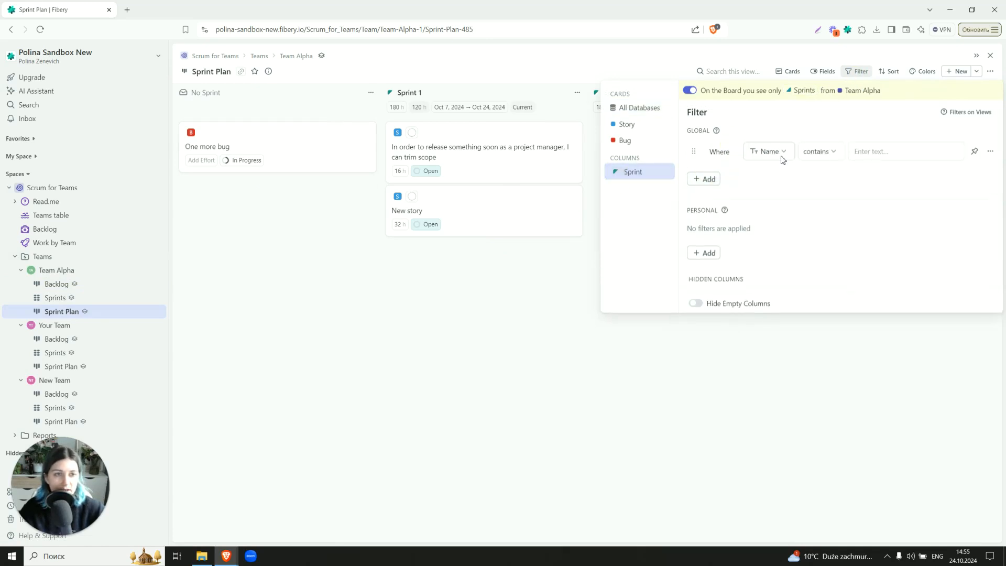
{"action": "left_click", "coordinate": [781, 153]}
{"action": "scroll", "coordinate": [787, 241], "scroll_direction": "down", "scroll_amount": 2}
{"action": "scroll", "coordinate": [786, 252], "scroll_direction": "down", "scroll_amount": 3}
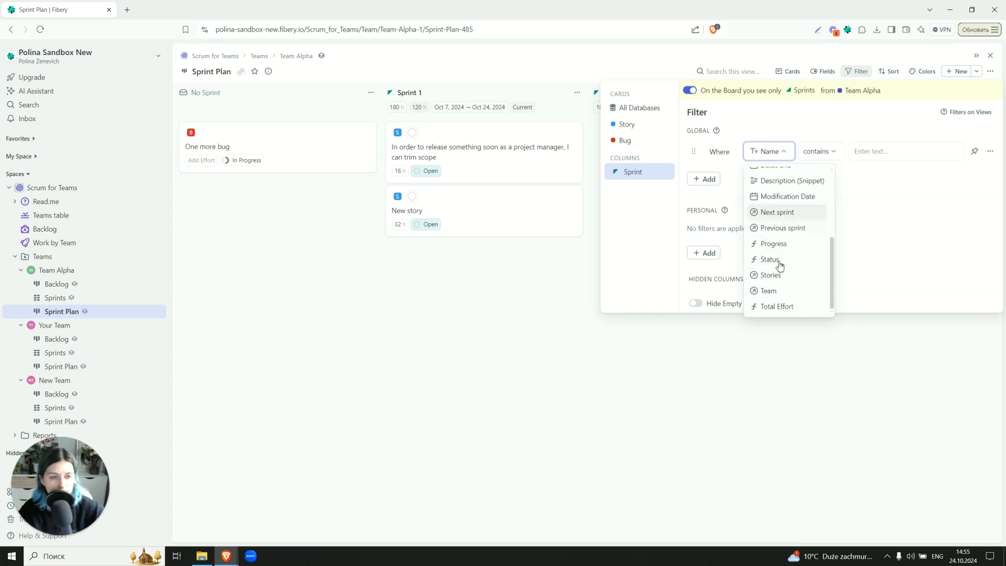
{"action": "left_click", "coordinate": [773, 261]}
{"action": "left_click", "coordinate": [883, 147]}
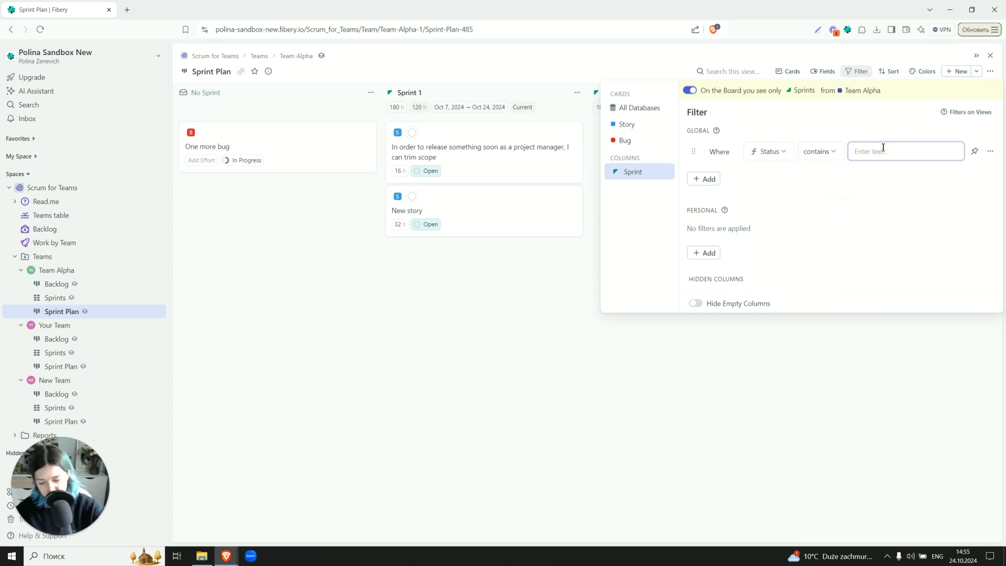
{"action": "type", "text": "Past"}
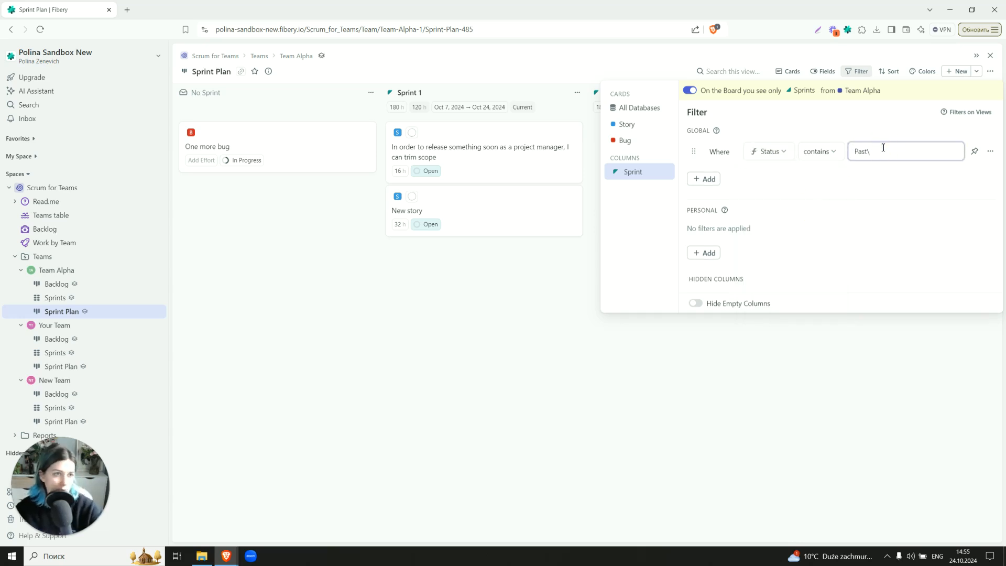
{"action": "key", "text": "Return"}
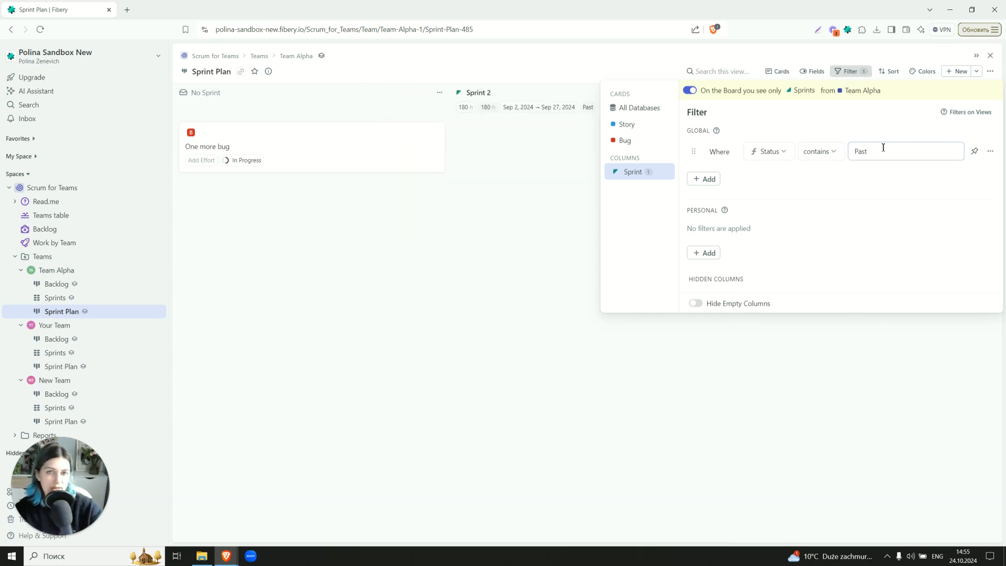
{"action": "left_click", "coordinate": [818, 151]}
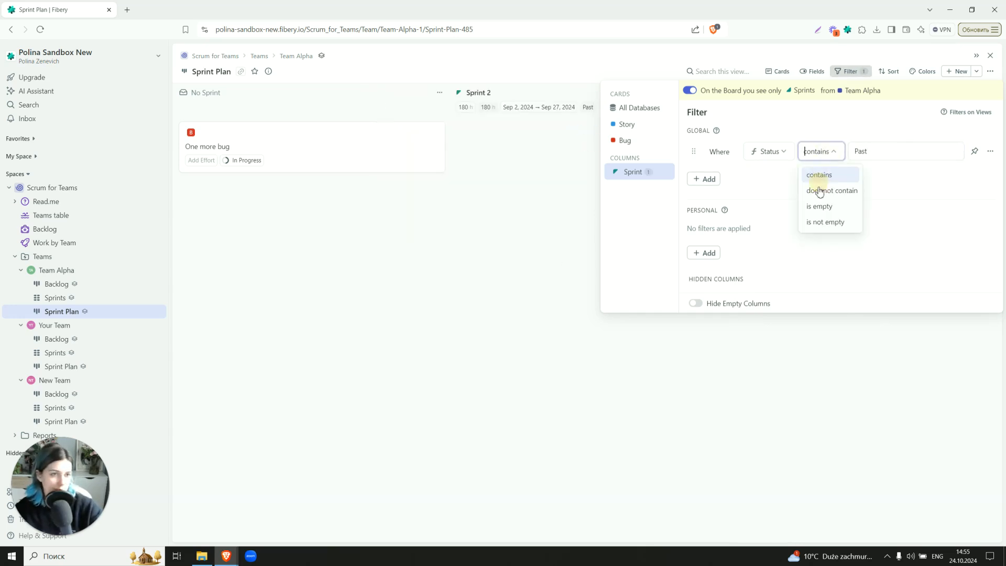
{"action": "left_click", "coordinate": [820, 191]}
{"action": "left_click", "coordinate": [506, 303]}
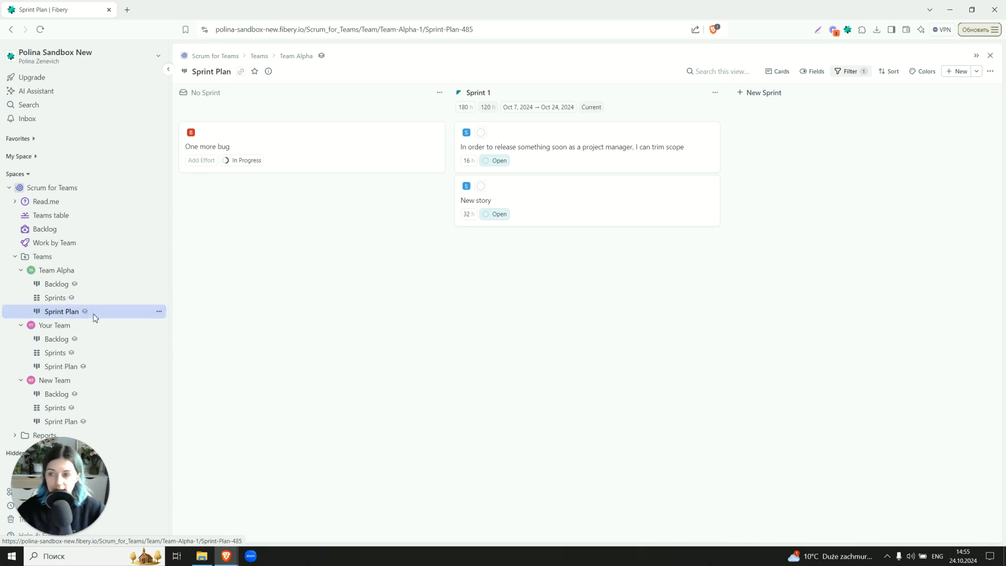
Add a new table view under Team Alpha and name it Backlog\
{"action": "mouse_move", "coordinate": [249, 283]}
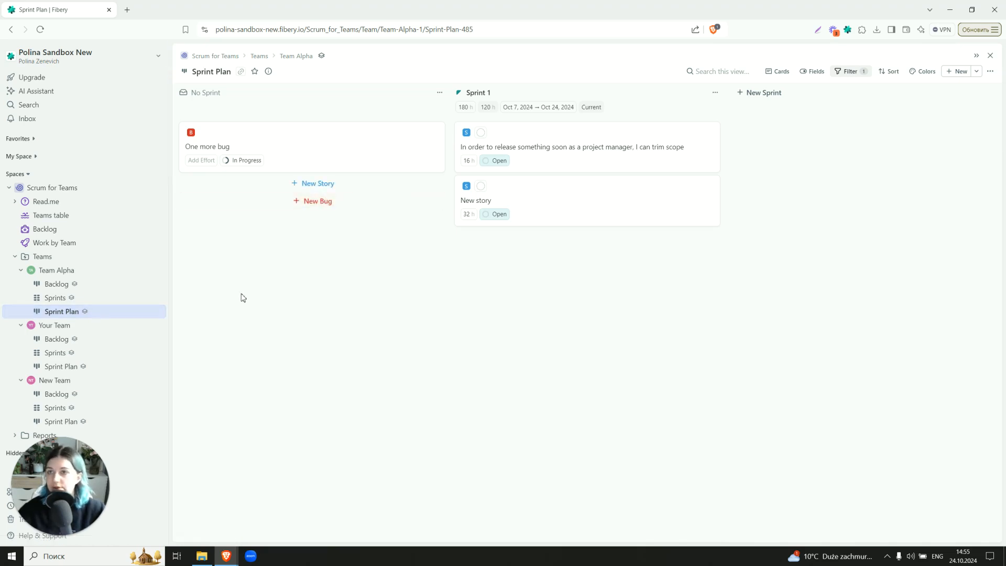
{"action": "left_click", "coordinate": [159, 270]}
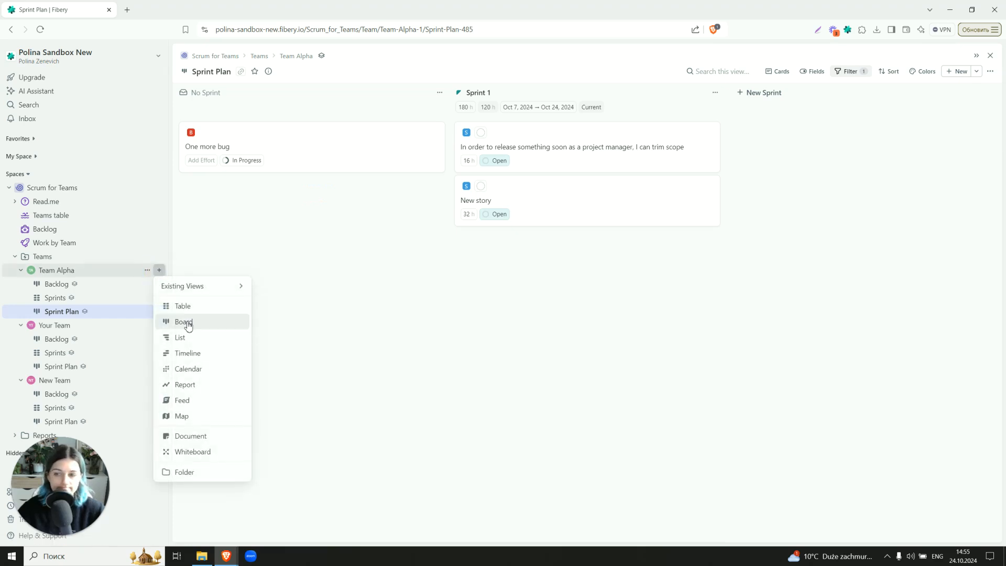
{"action": "left_click", "coordinate": [183, 306]}
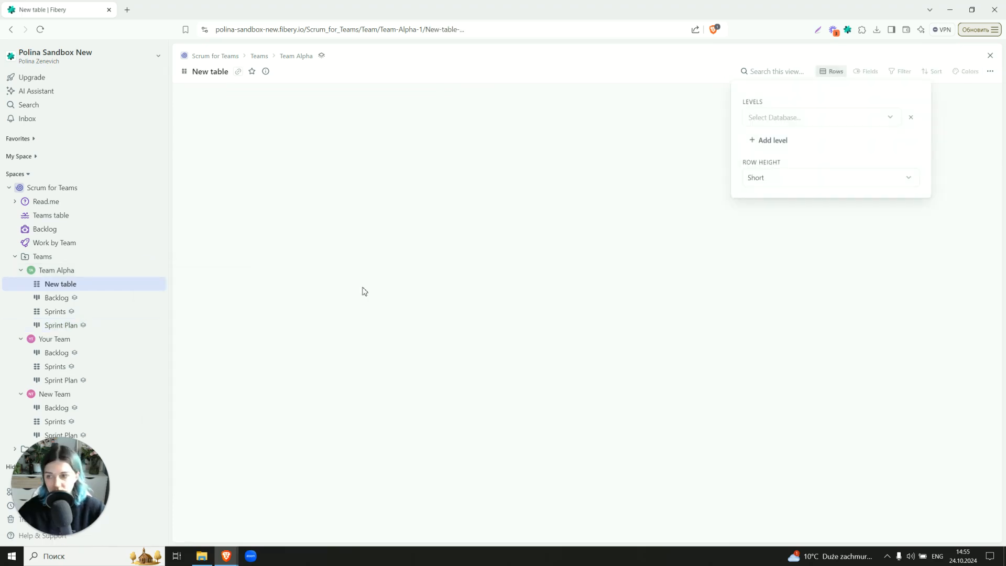
{"action": "left_click", "coordinate": [223, 72]}
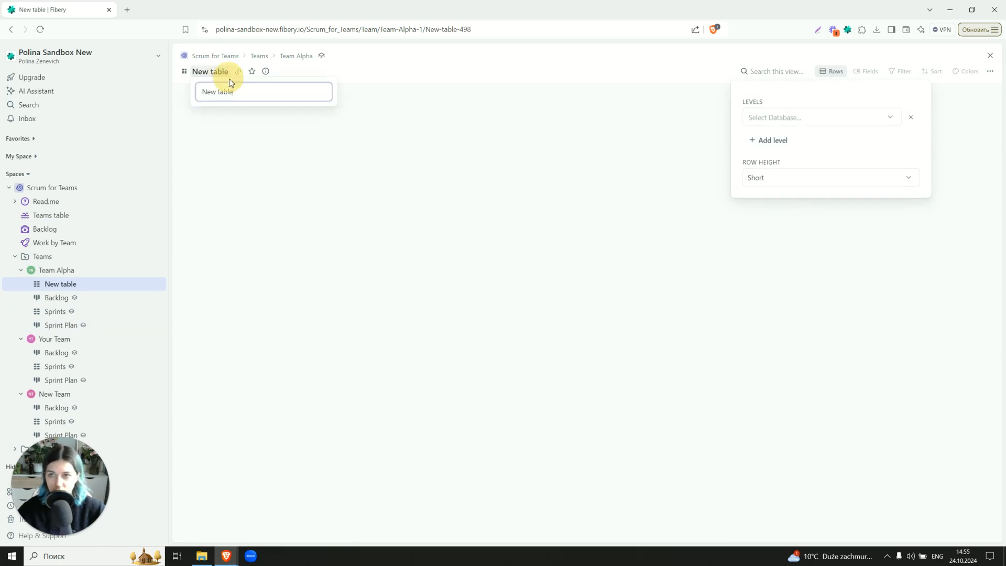
{"action": "type", "text": "Bac"}
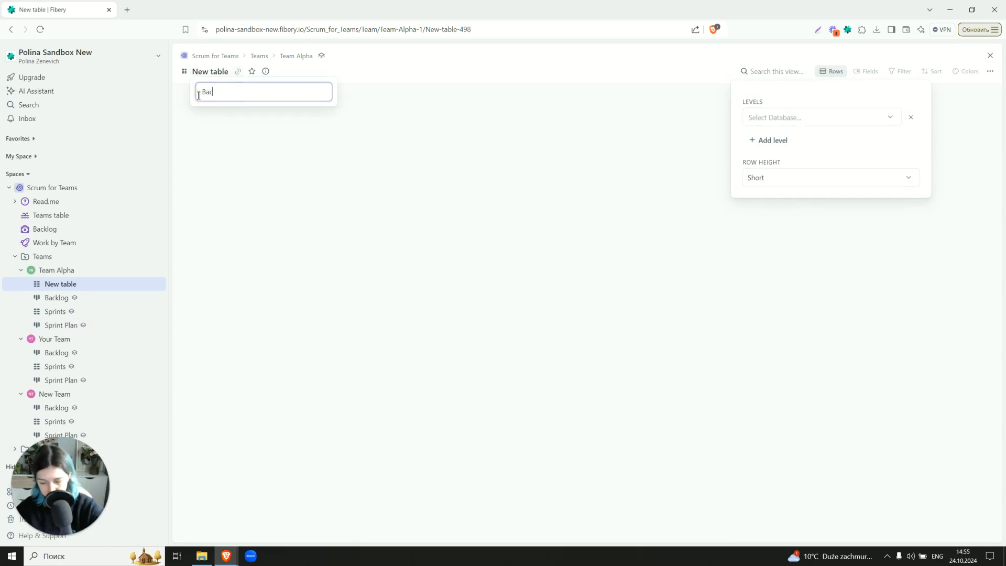
{"action": "type", "text": "klog\\"}
{"action": "key", "text": "Return"}
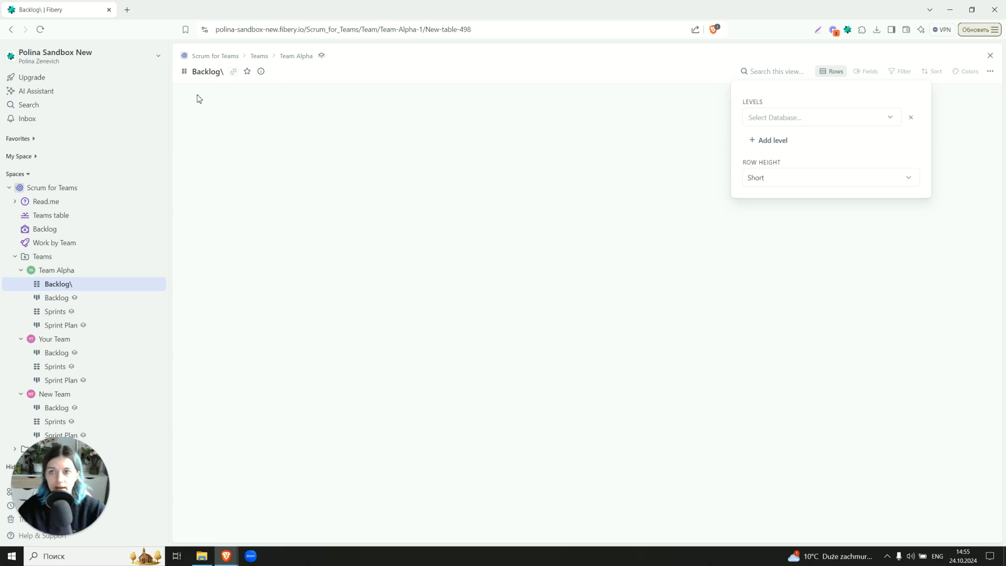
Set the Backlog\ table to list records from the Bug and Story databases
{"action": "left_click", "coordinate": [784, 118]}
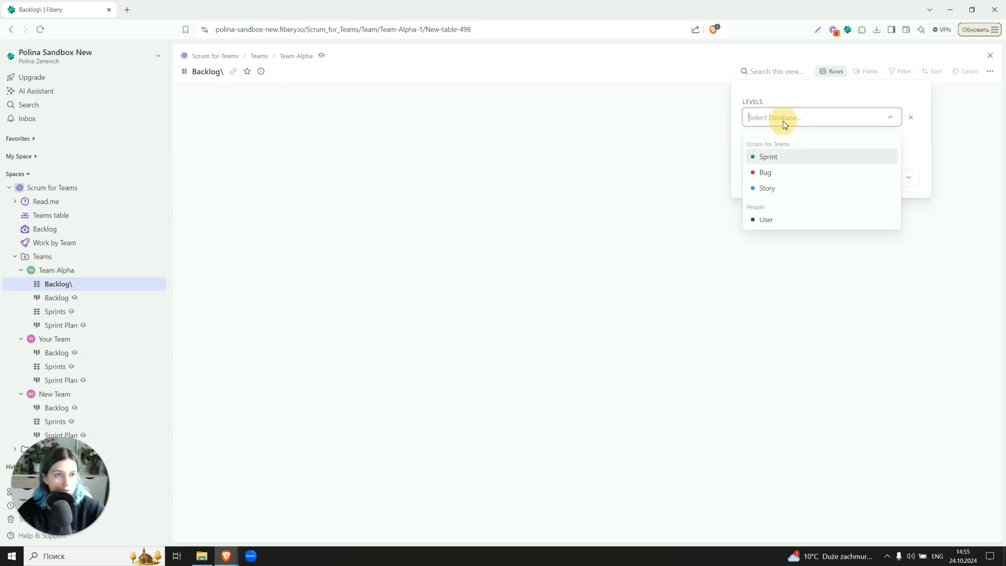
{"action": "left_click", "coordinate": [777, 178]}
{"action": "left_click", "coordinate": [724, 160]}
{"action": "left_click", "coordinate": [315, 108]}
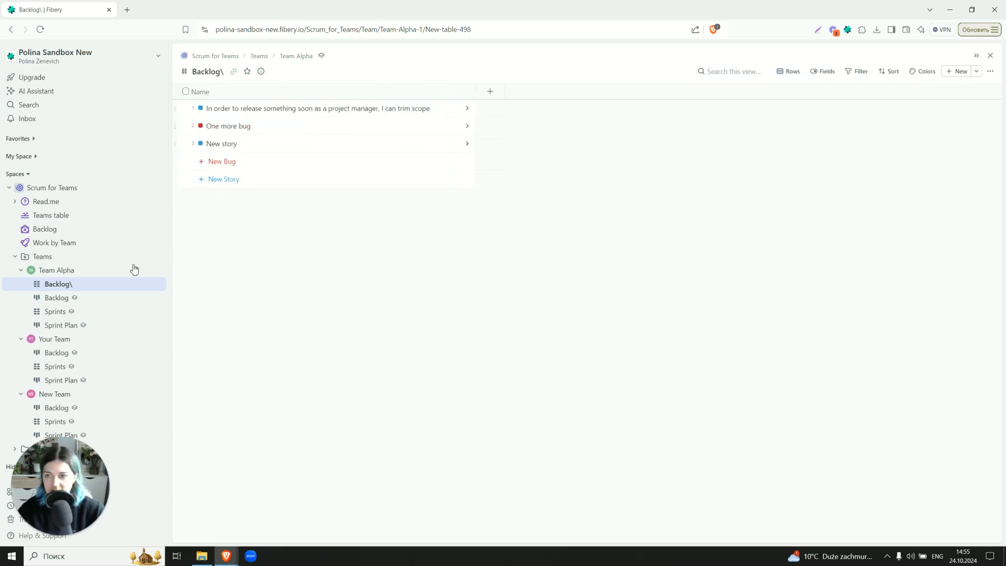
Sync the Backlog\ table view to all teams
{"action": "left_click", "coordinate": [94, 297]}
{"action": "left_click", "coordinate": [93, 285]}
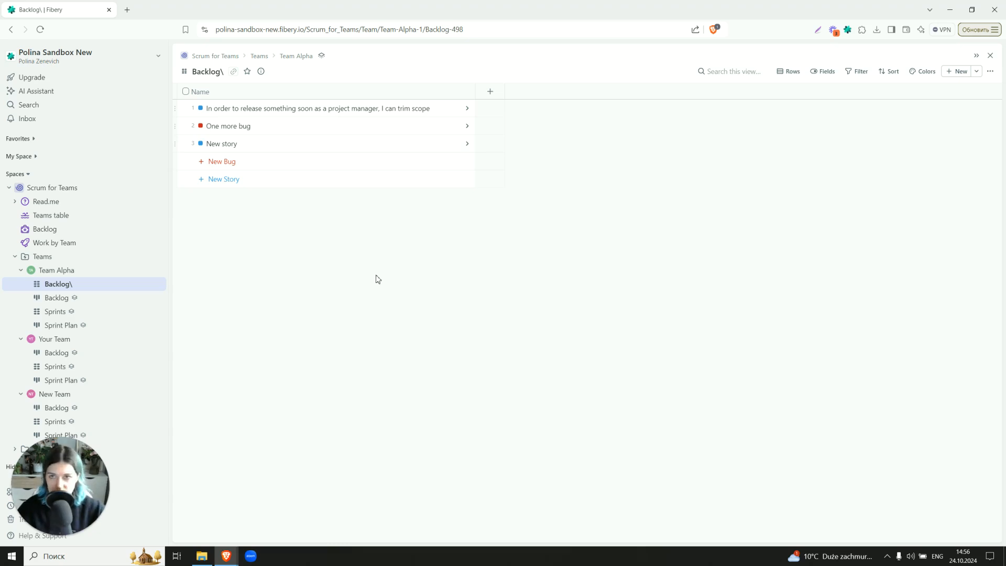
{"action": "left_click", "coordinate": [322, 62]}
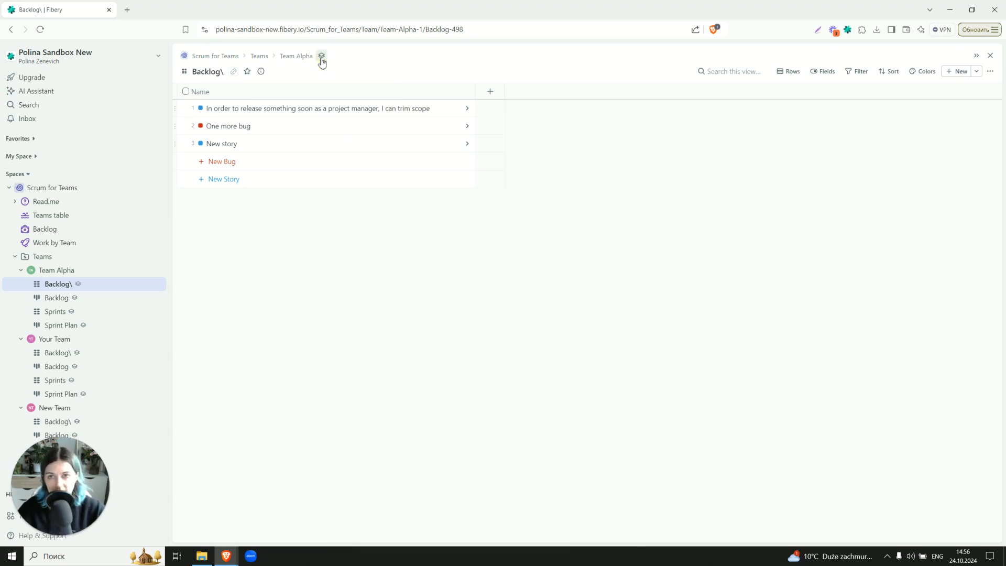
Review the Backlog\ tables of Your Team and New Team, returning to Team Alpha's
{"action": "left_click", "coordinate": [86, 355]}
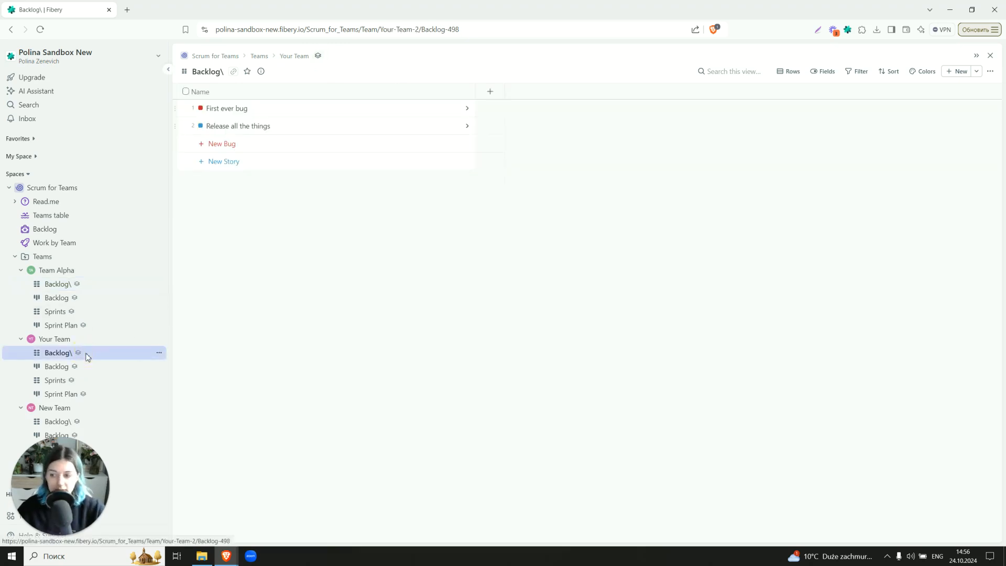
{"action": "left_click", "coordinate": [60, 423]}
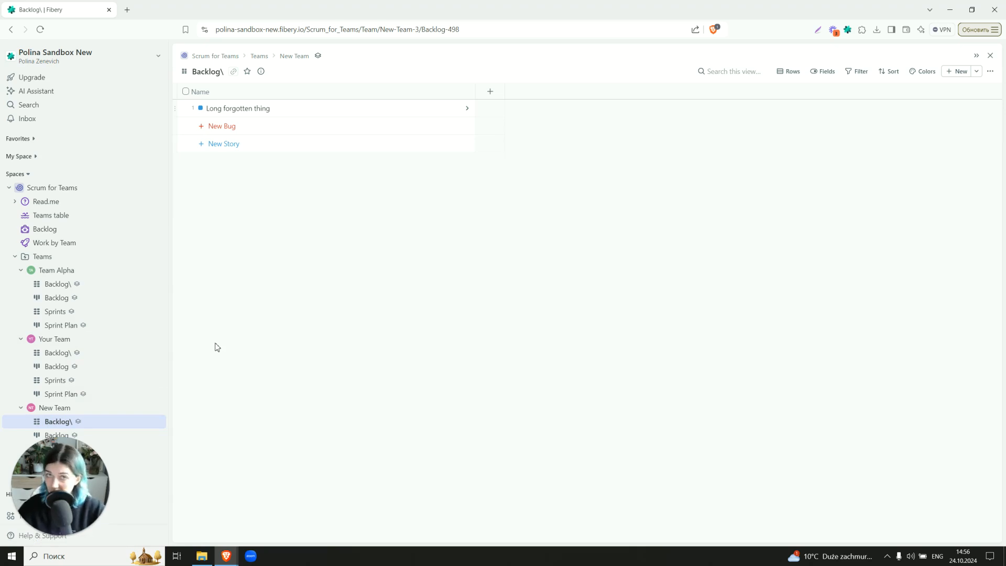
{"action": "left_click", "coordinate": [58, 285]}
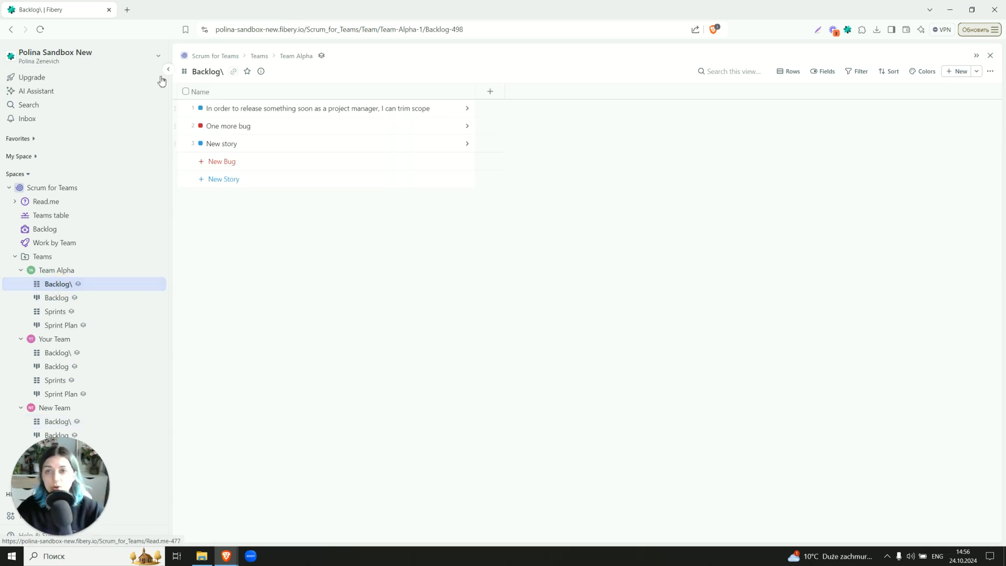
Stop syncing the Backlog\ table to the other teams
{"action": "left_click", "coordinate": [322, 57]}
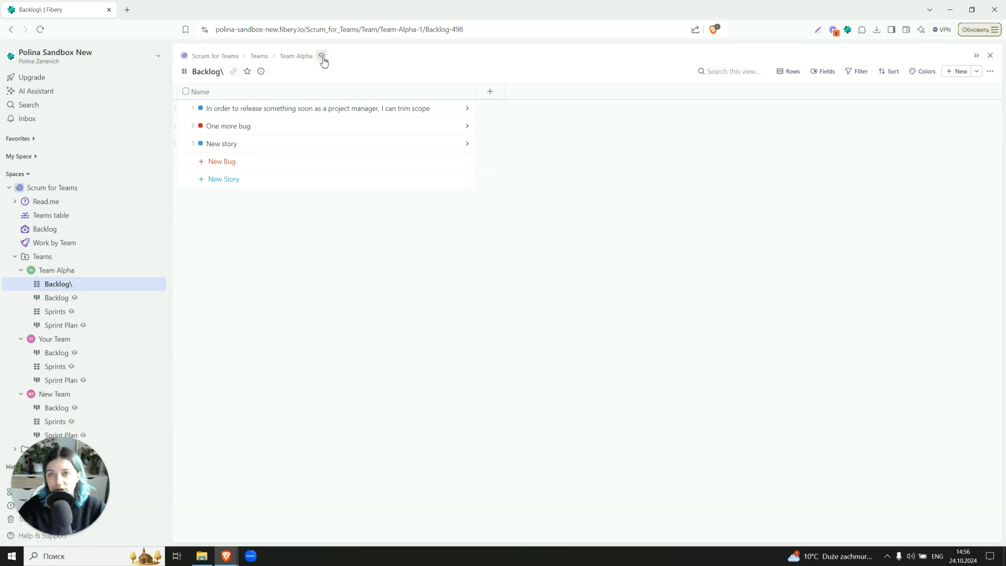
Collapse the three team folders in the sidebar
{"action": "left_click", "coordinate": [322, 57]}
{"action": "left_click", "coordinate": [322, 57]}
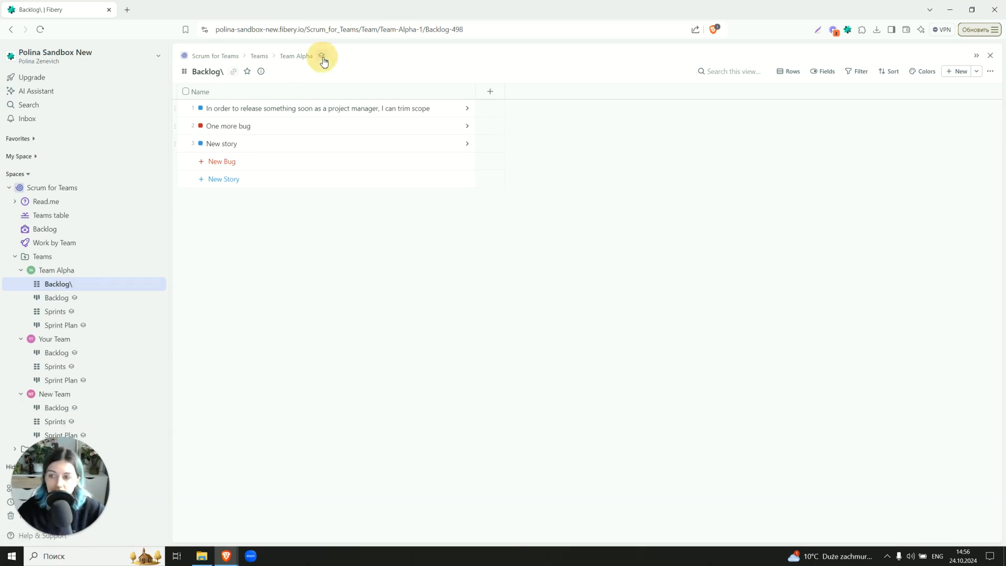
{"action": "left_click", "coordinate": [20, 270]}
{"action": "left_click", "coordinate": [21, 283]}
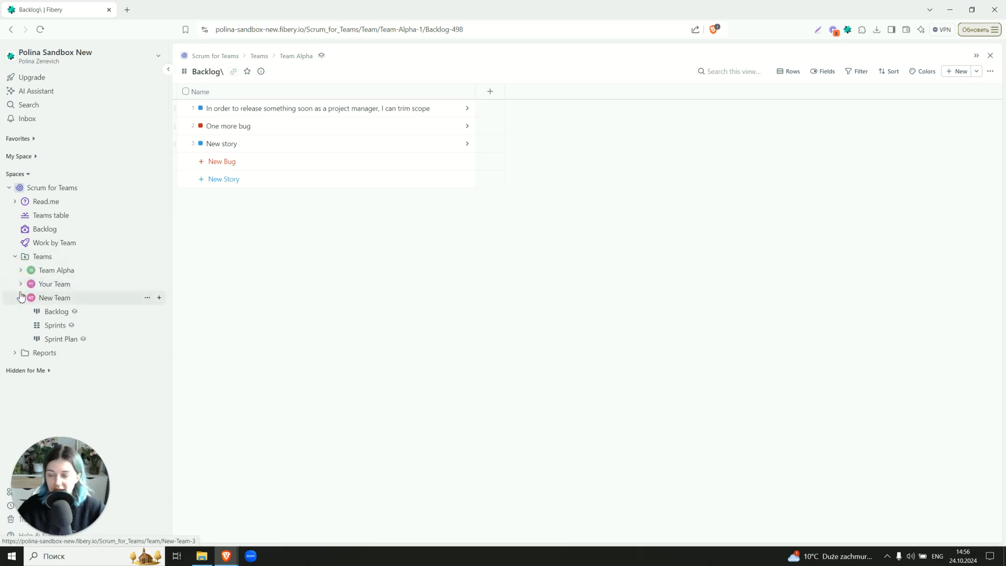
{"action": "left_click", "coordinate": [21, 299]}
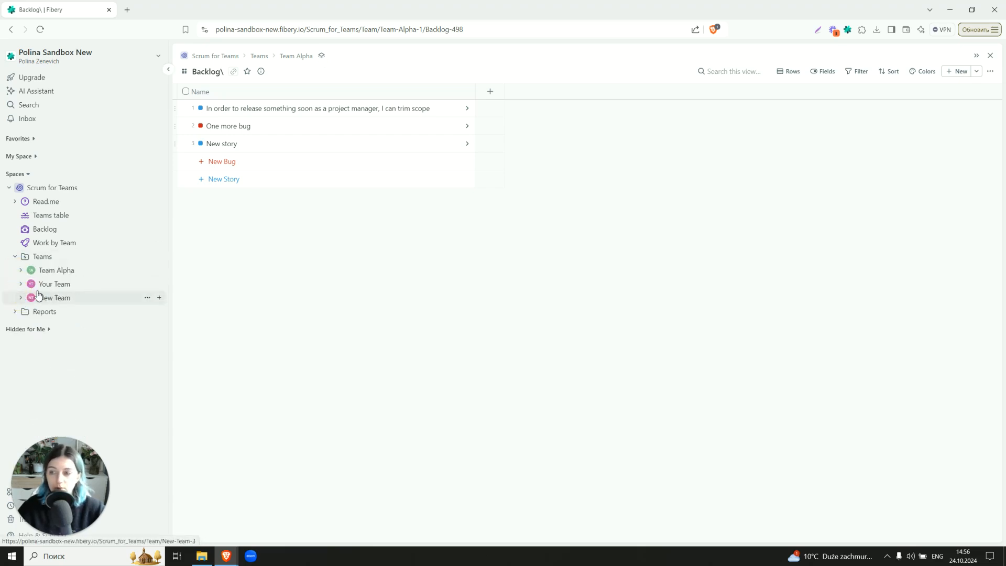
Review the space's Teams table, Backlog list and Work by Team board
{"action": "left_click", "coordinate": [57, 216]}
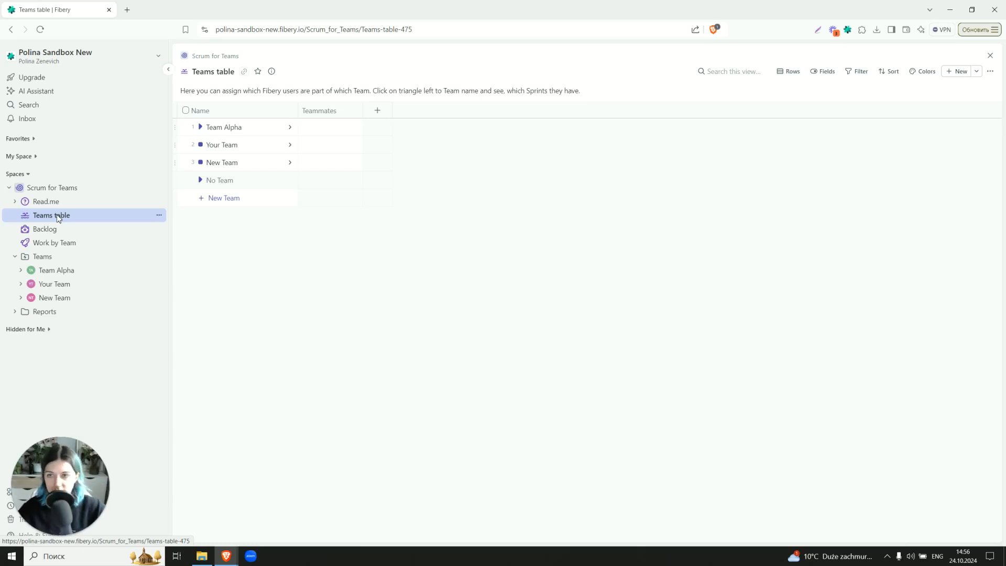
{"action": "left_click", "coordinate": [56, 231]}
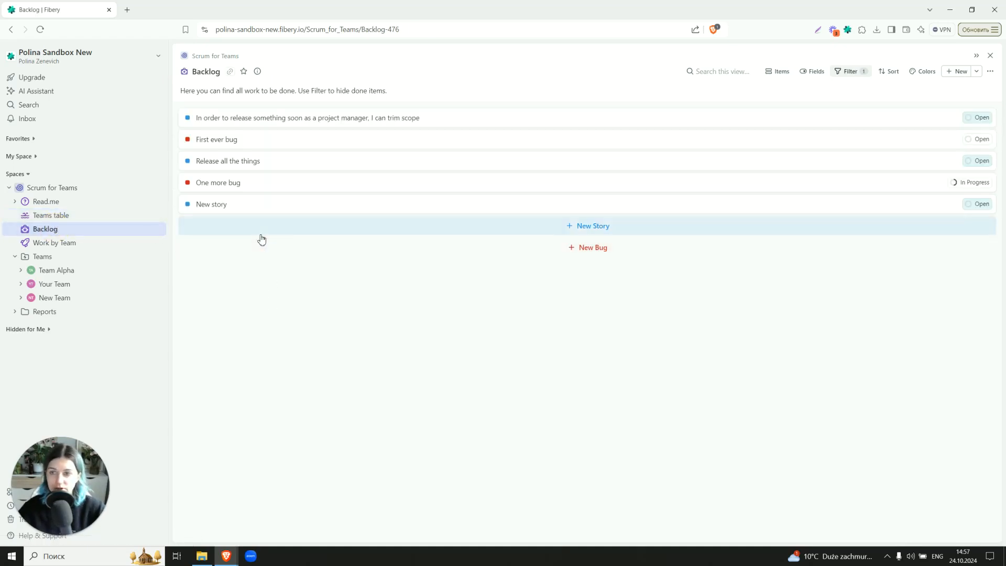
{"action": "left_click", "coordinate": [67, 248]}
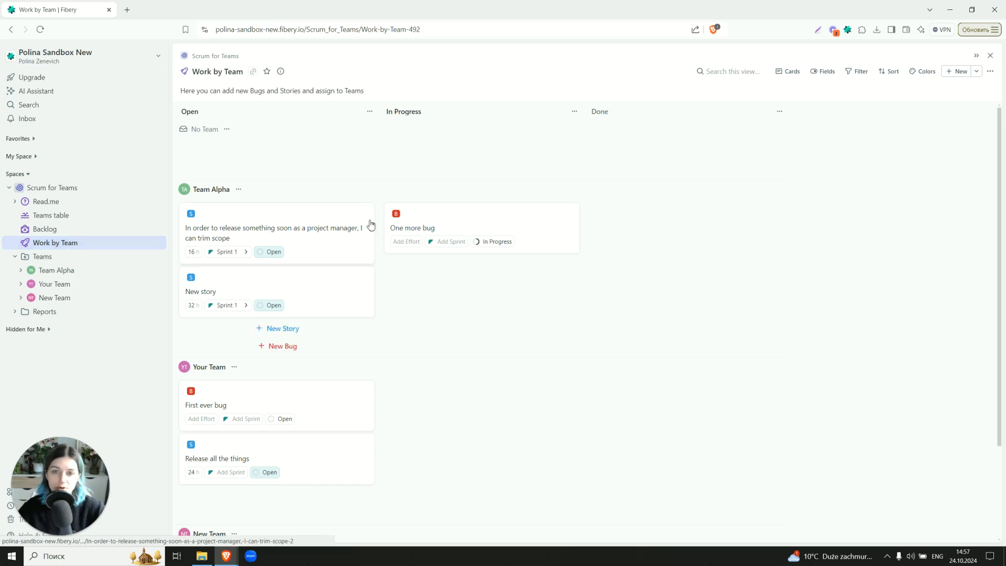
{"action": "scroll", "coordinate": [272, 446], "scroll_direction": "down", "scroll_amount": 2}
Review Team Alpha's Sprints, Backlog and Sprint Plan views, then collapse the Teams folder
{"action": "left_click", "coordinate": [21, 270]}
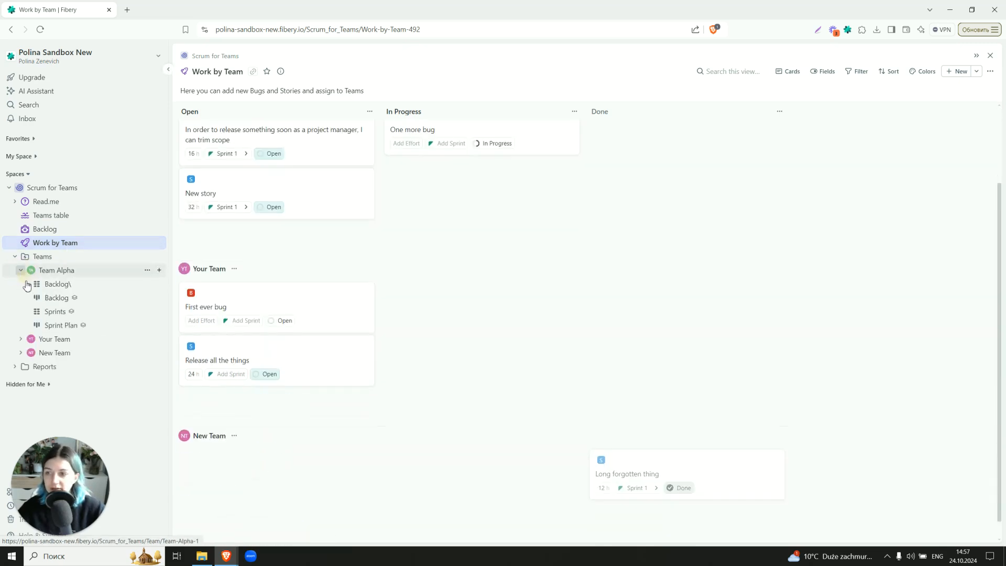
{"action": "left_click", "coordinate": [48, 312]}
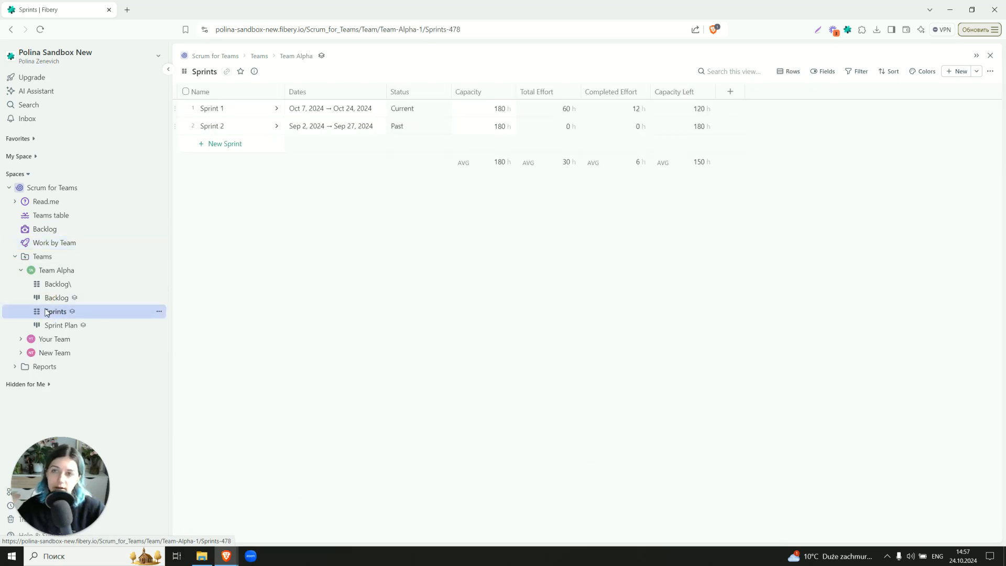
{"action": "left_click", "coordinate": [47, 297]}
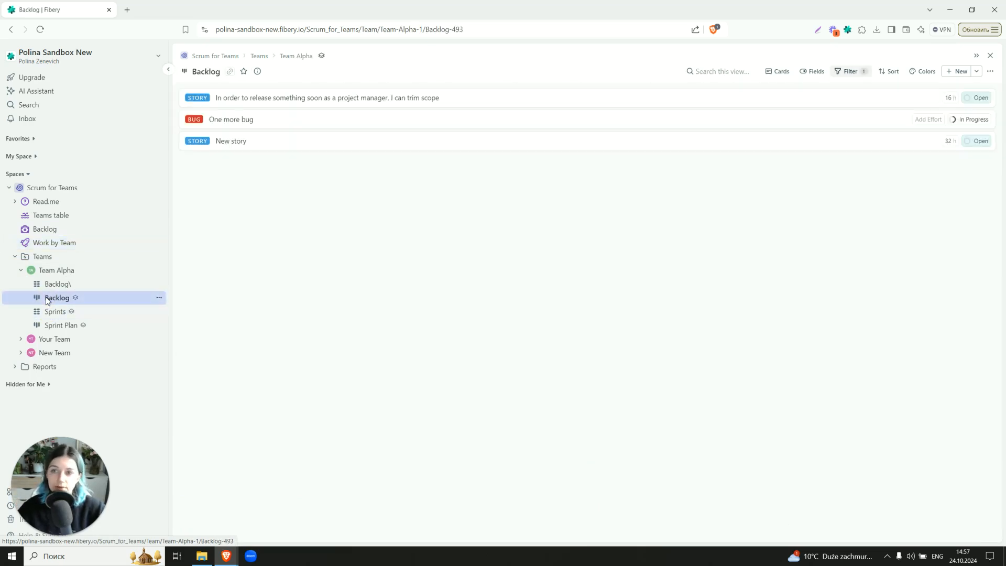
{"action": "left_click", "coordinate": [50, 325]}
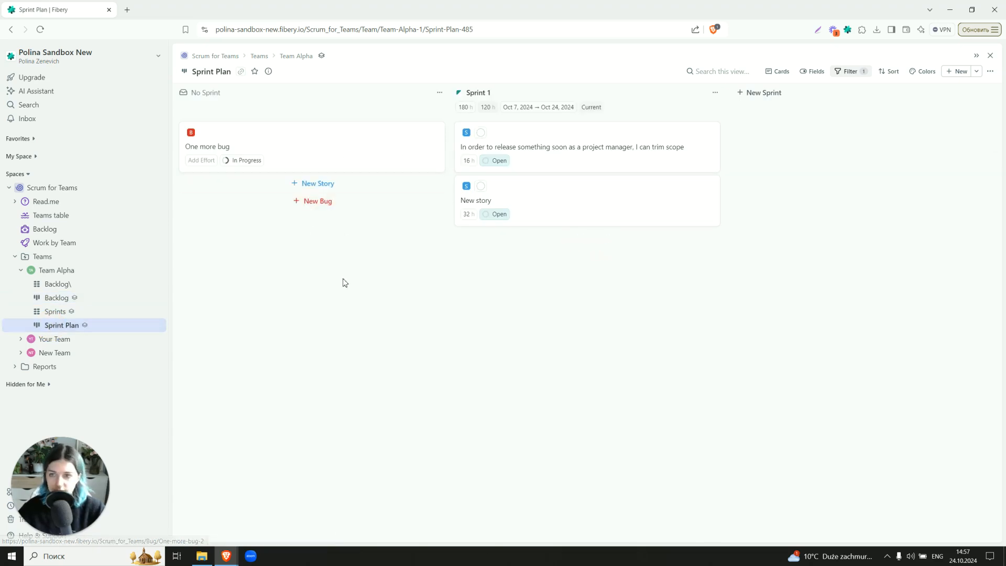
{"action": "left_click", "coordinate": [21, 270]}
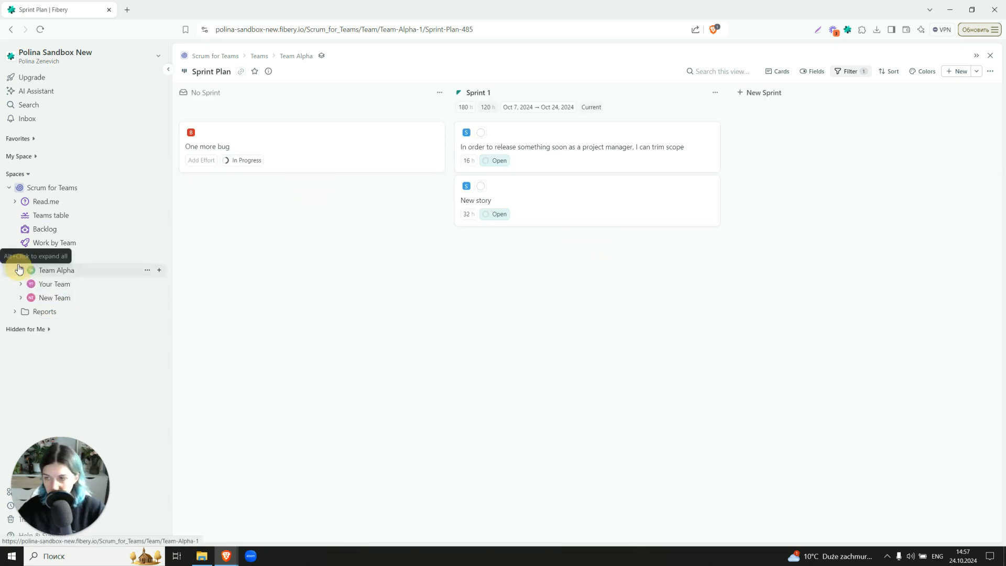
{"action": "left_click", "coordinate": [15, 260]}
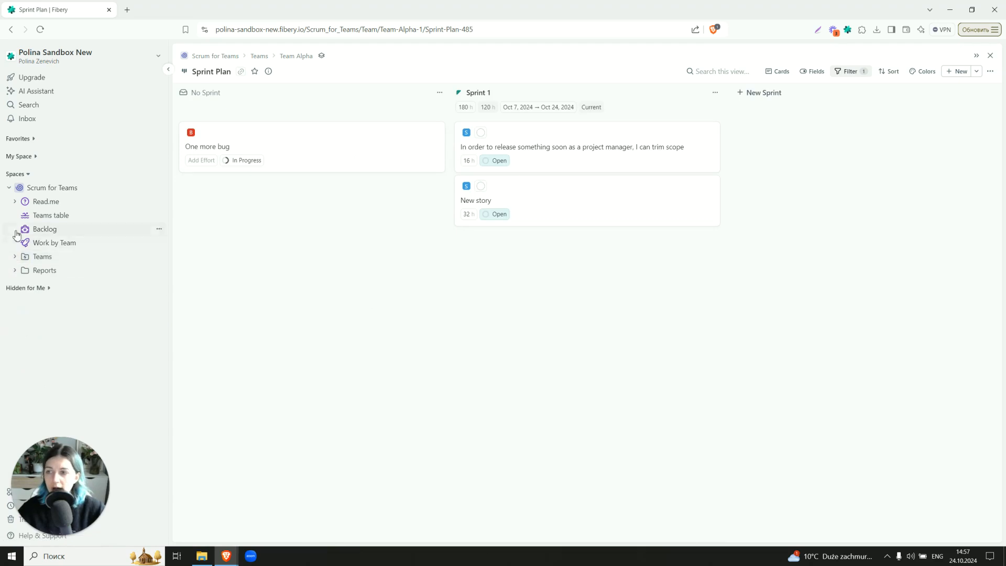
Open the Burn Down Chart (for a Sprint) report and return to the space Backlog
{"action": "left_click", "coordinate": [15, 271]}
{"action": "left_click", "coordinate": [66, 286]}
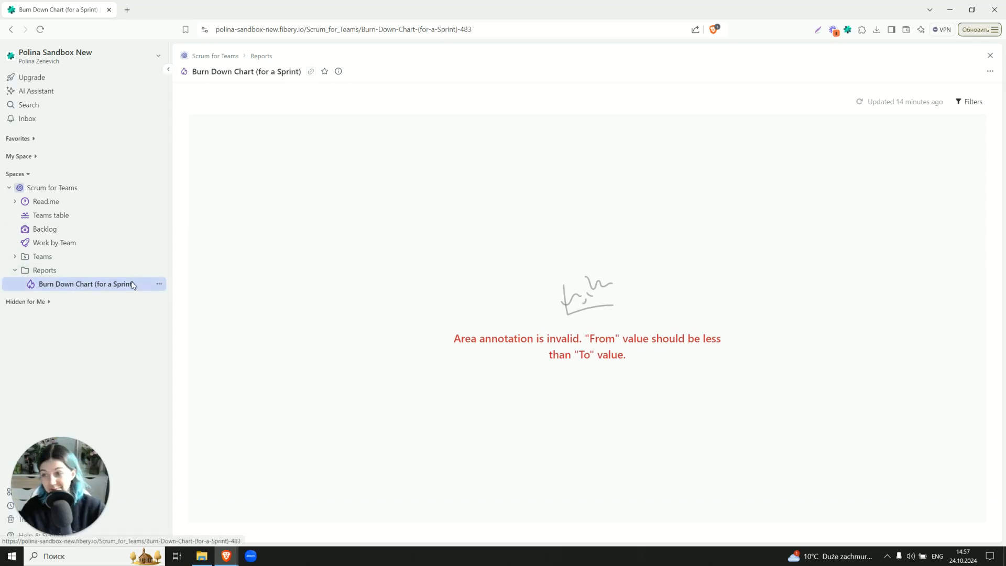
{"action": "left_click", "coordinate": [48, 233]}
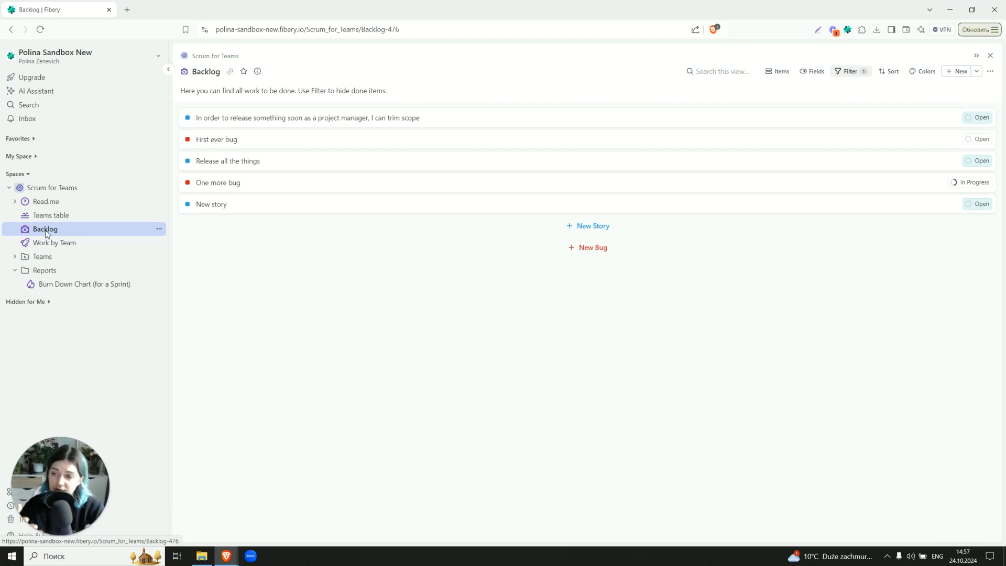
Read the Read.me page's Teams and Charts sections and collapse the Reports folder
{"action": "left_click", "coordinate": [45, 202]}
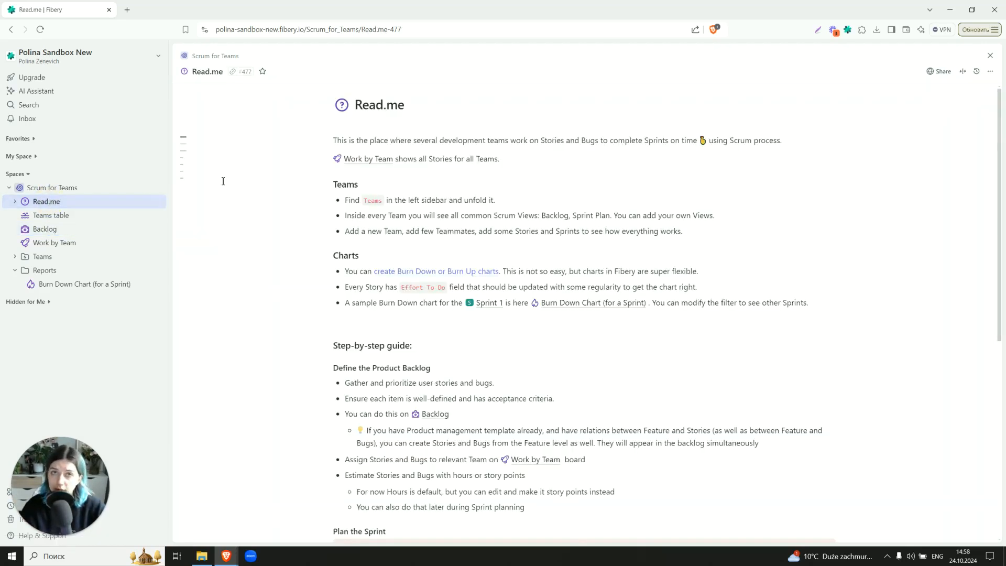
{"action": "scroll", "coordinate": [223, 181], "scroll_direction": "down", "scroll_amount": 1}
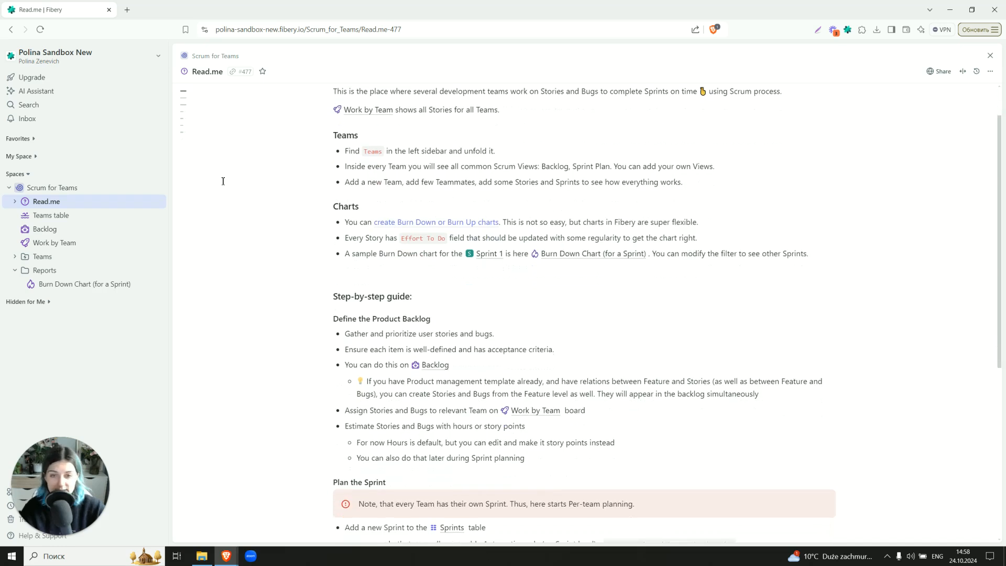
{"action": "mouse_move", "coordinate": [388, 228]}
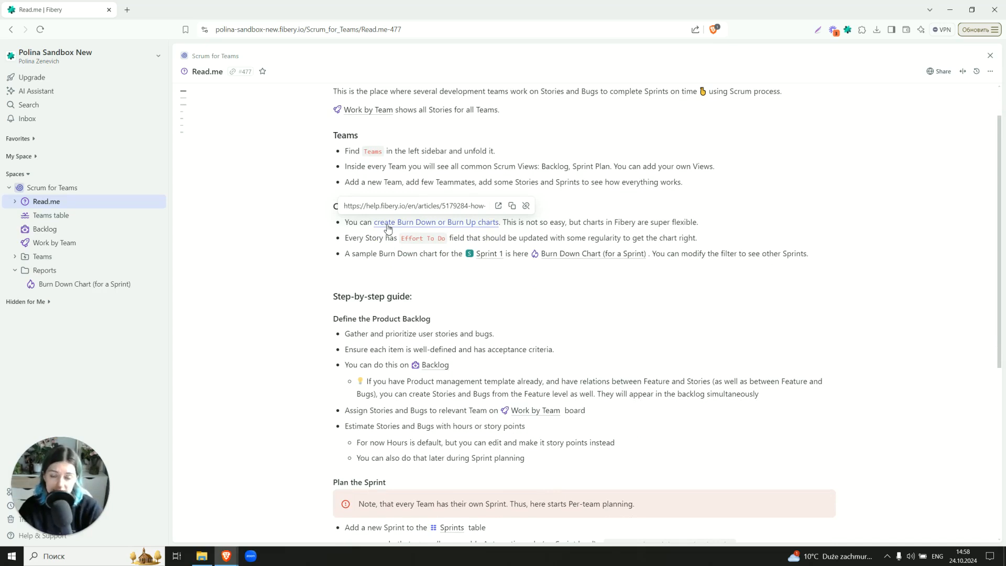
{"action": "scroll", "coordinate": [251, 240], "scroll_direction": "up", "scroll_amount": 1}
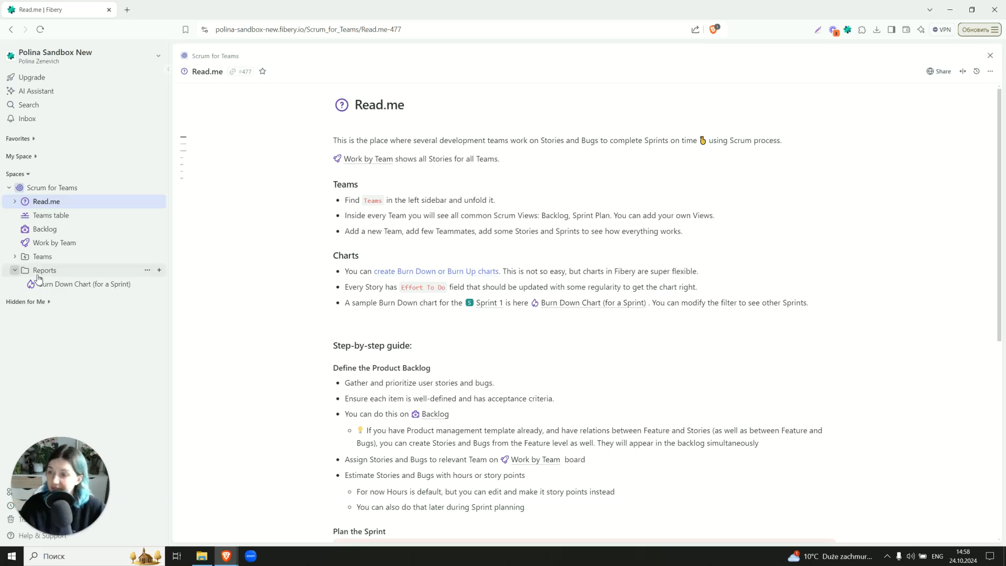
{"action": "left_click", "coordinate": [15, 271]}
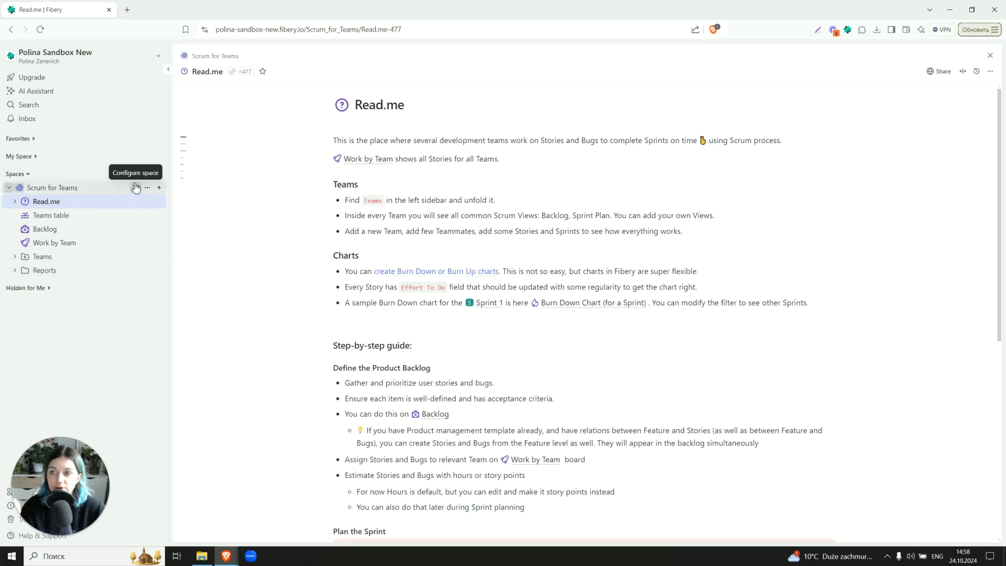
Open the space configuration and the Sprint database's rule Create Sprint with 2 weeks duration
{"action": "left_click", "coordinate": [139, 188]}
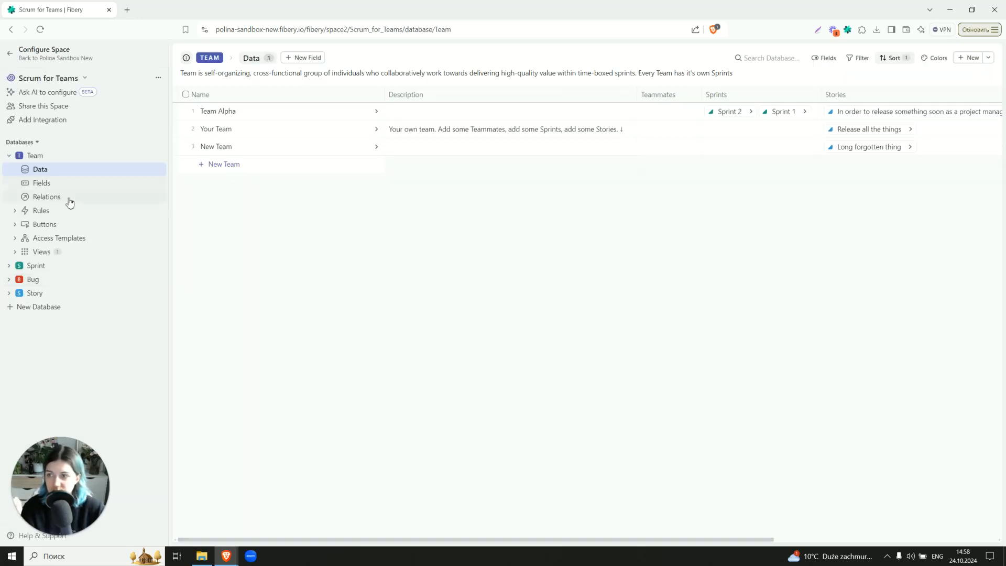
{"action": "left_click", "coordinate": [9, 155]}
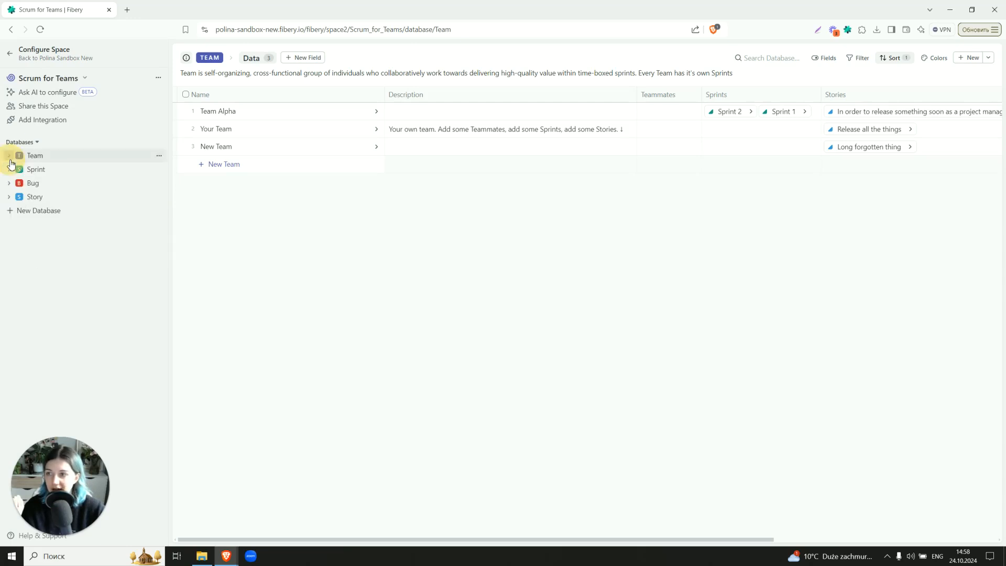
{"action": "left_click", "coordinate": [8, 169]}
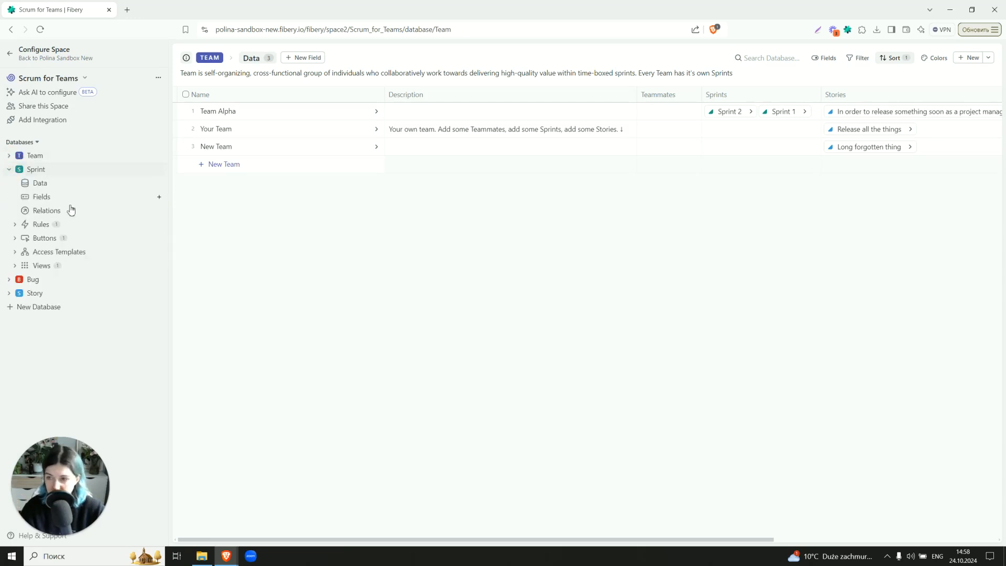
{"action": "left_click", "coordinate": [88, 239]}
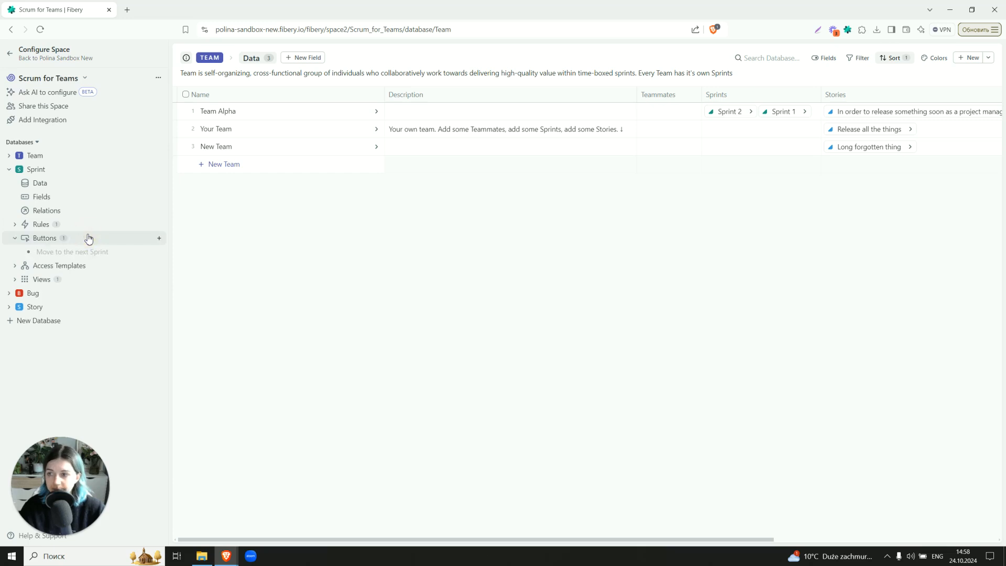
{"action": "left_click", "coordinate": [82, 225]}
{"action": "left_click", "coordinate": [82, 239]}
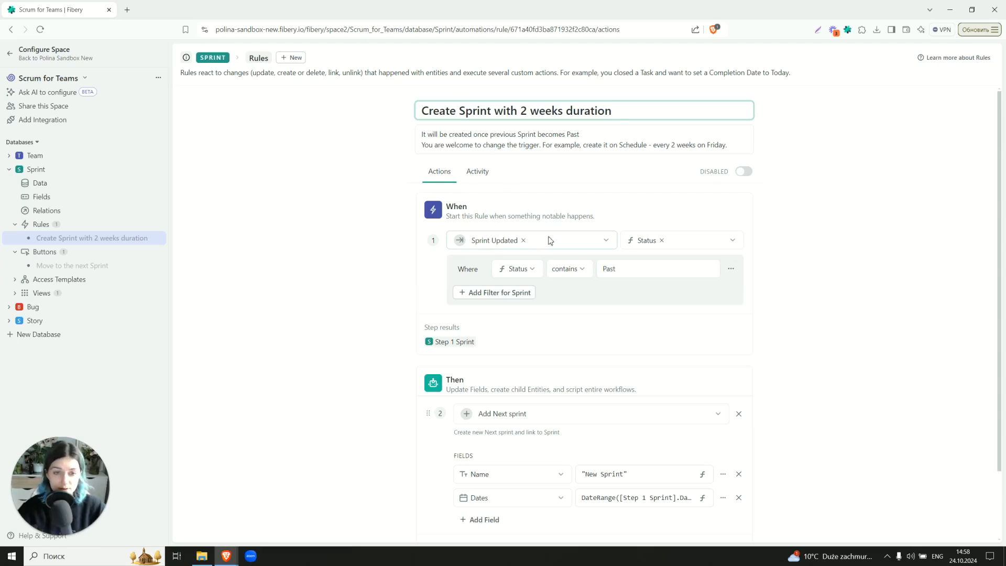
Inspect the Dates formula of the rule's Add Next sprint action without changing it
{"action": "scroll", "coordinate": [414, 259], "scroll_direction": "down", "scroll_amount": 2}
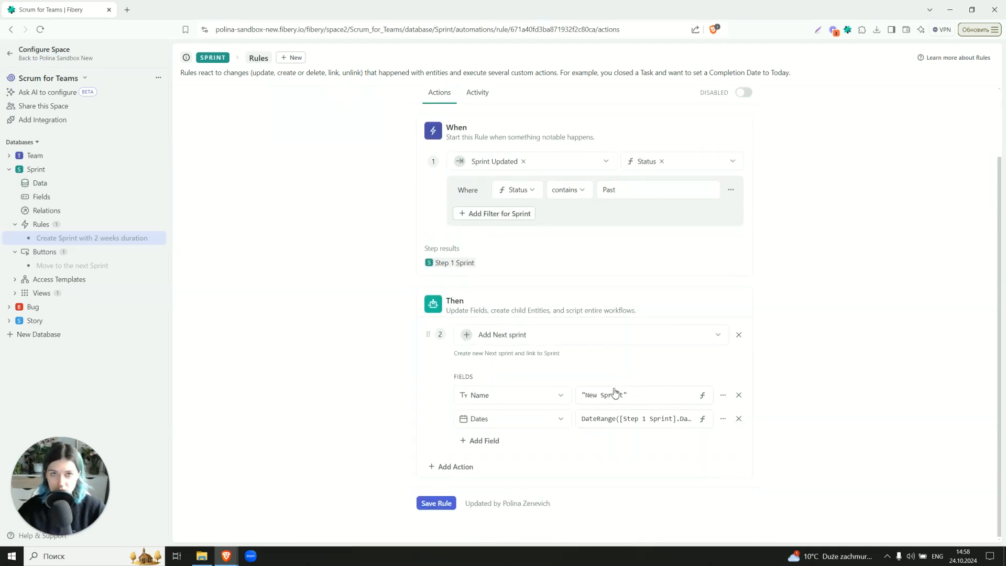
{"action": "left_click", "coordinate": [723, 419]}
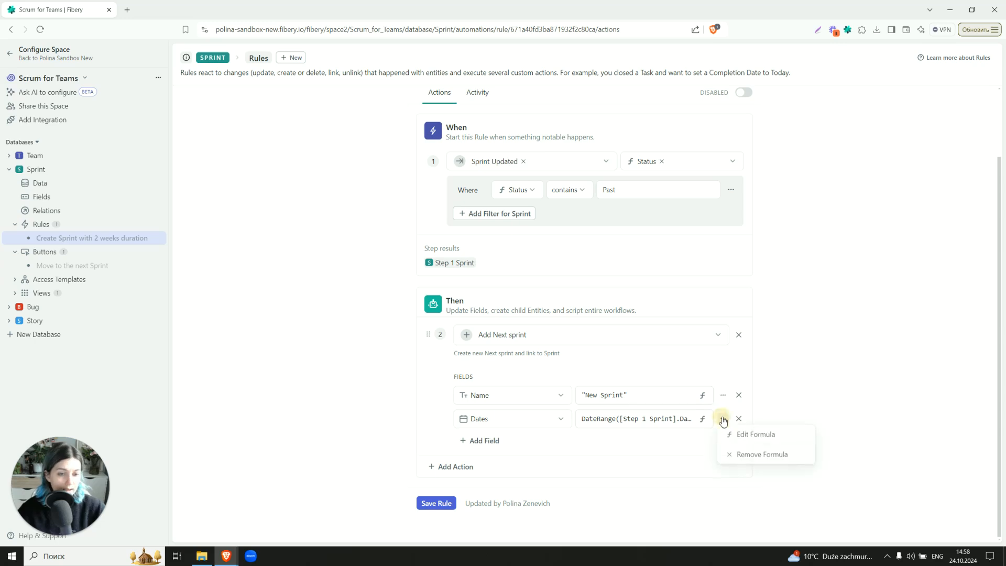
{"action": "left_click", "coordinate": [726, 439]}
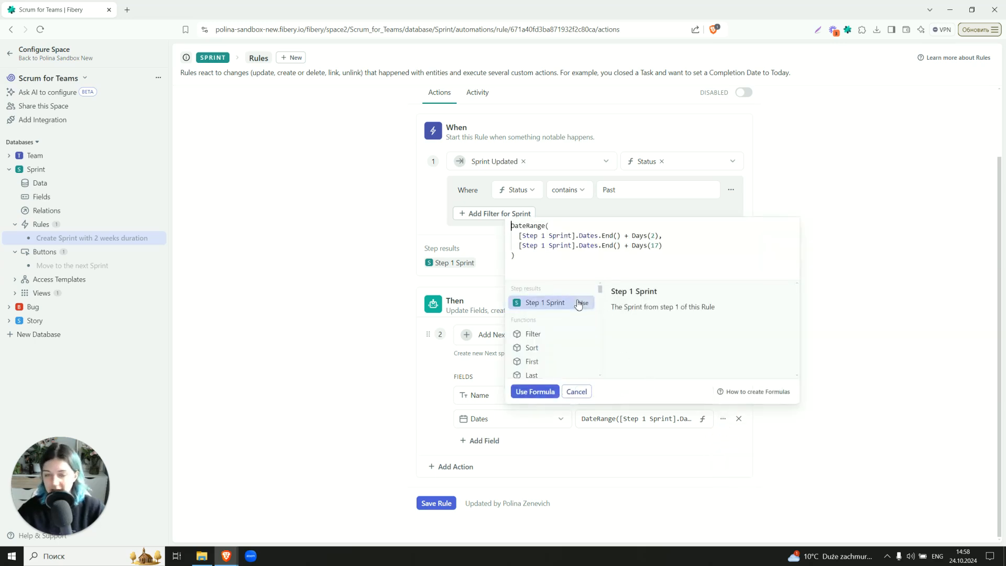
{"action": "left_click", "coordinate": [576, 392]}
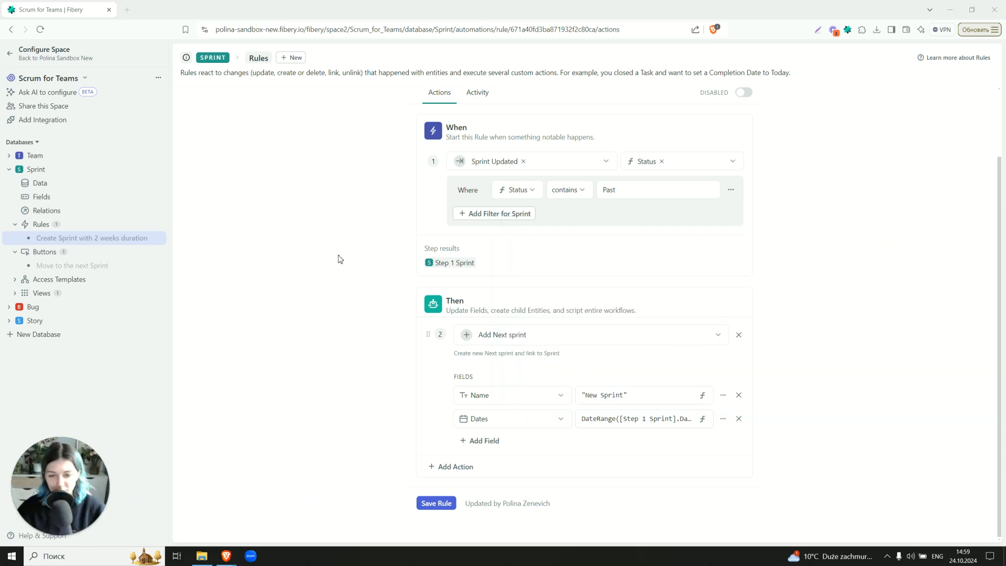
{"action": "scroll", "coordinate": [339, 259], "scroll_direction": "up", "scroll_amount": 2}
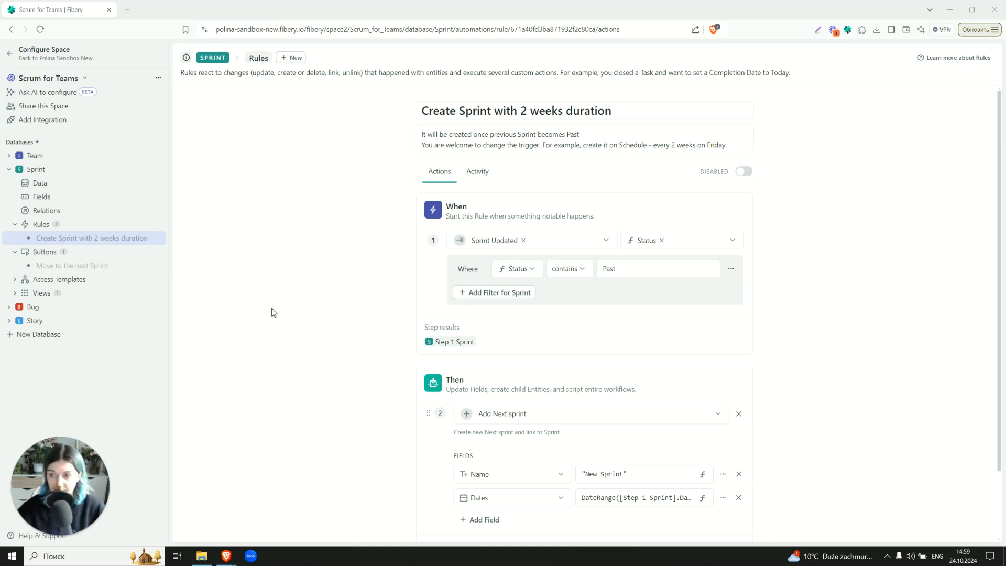
Review the Move to the next Sprint button and the Bug database's Generate default description rule
{"action": "left_click", "coordinate": [73, 266]}
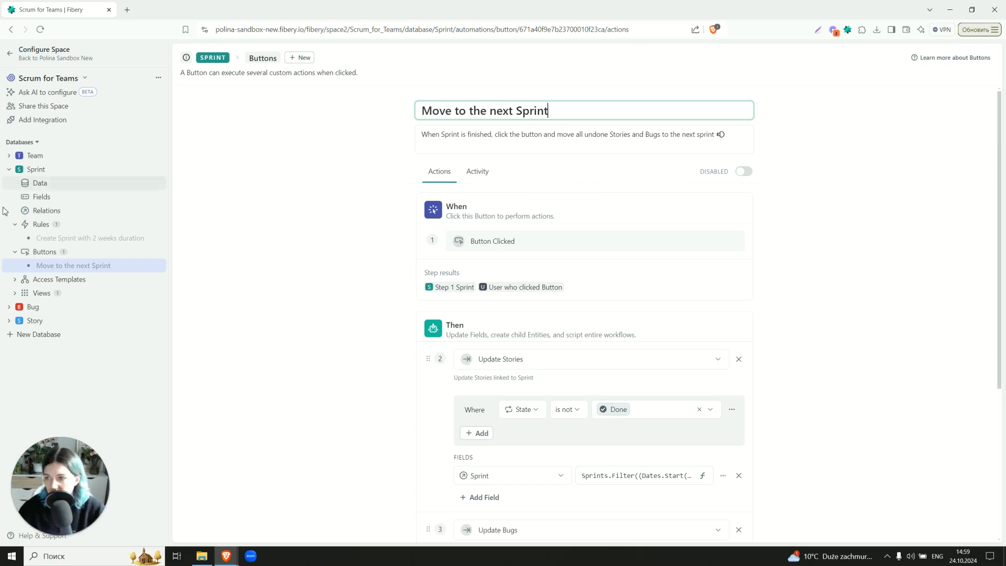
{"action": "left_click", "coordinate": [10, 310]}
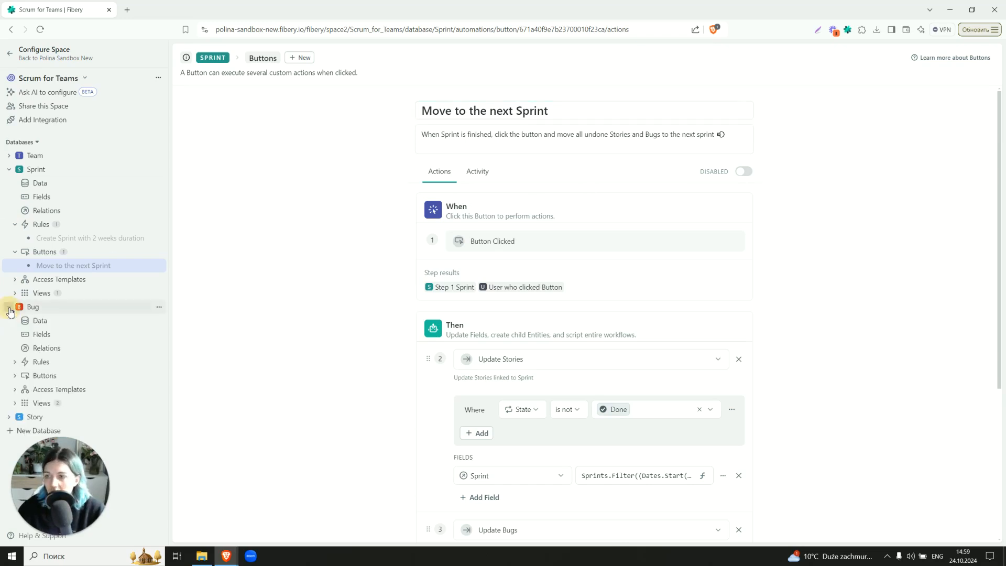
{"action": "left_click", "coordinate": [37, 363]}
{"action": "left_click", "coordinate": [39, 375]}
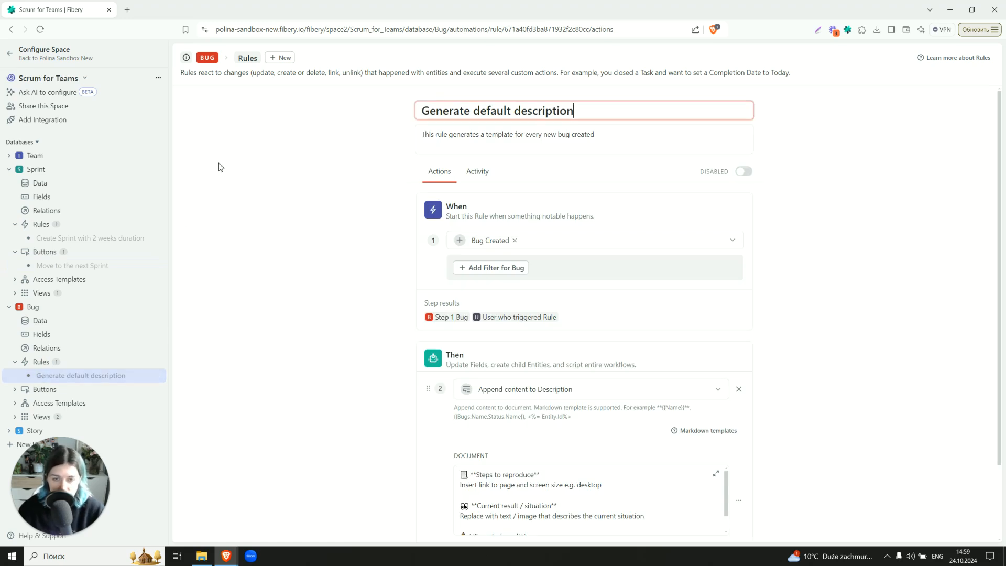
Scroll through the rule's Description document template
{"action": "scroll", "coordinate": [236, 178], "scroll_direction": "down", "scroll_amount": 2}
{"action": "scroll", "coordinate": [497, 397], "scroll_direction": "down", "scroll_amount": 2}
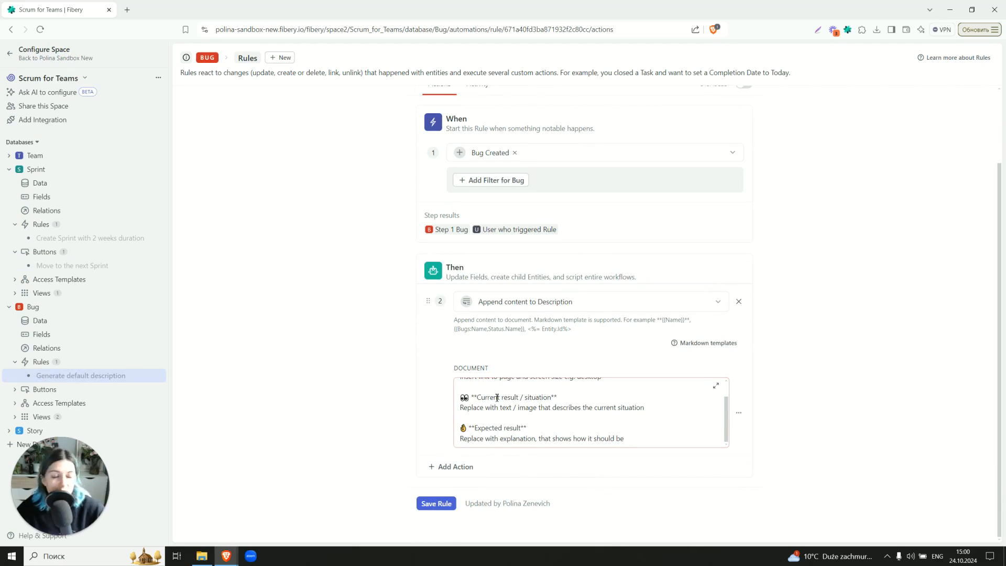
{"action": "scroll", "coordinate": [496, 397], "scroll_direction": "up", "scroll_amount": 2}
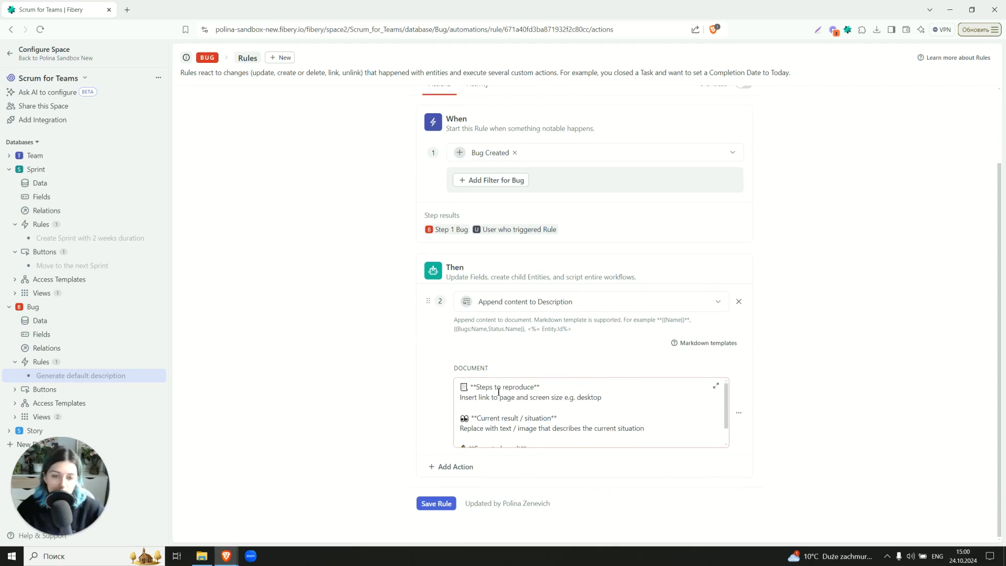
{"action": "scroll", "coordinate": [499, 388], "scroll_direction": "down", "scroll_amount": 1}
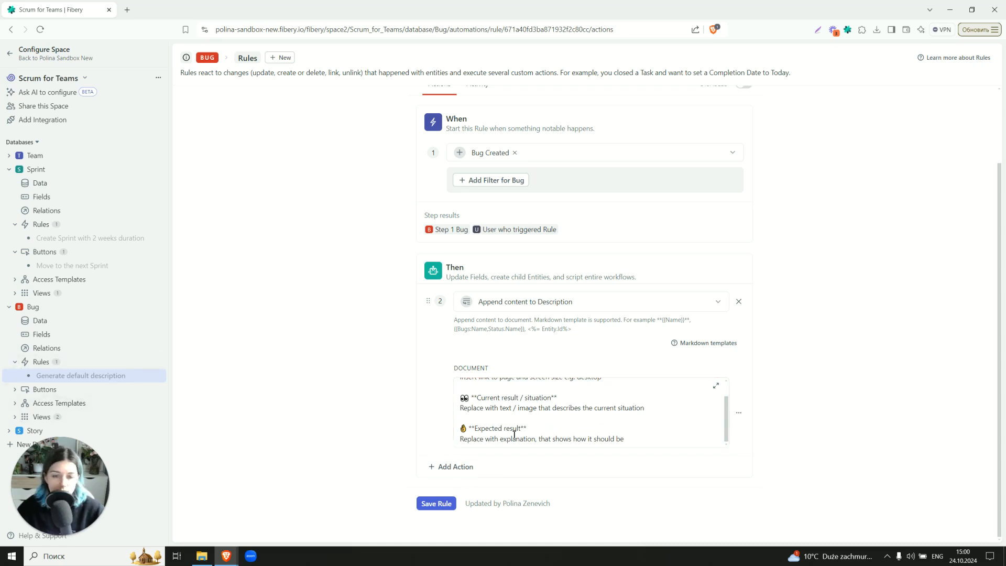
{"action": "scroll", "coordinate": [511, 435], "scroll_direction": "up", "scroll_amount": 5}
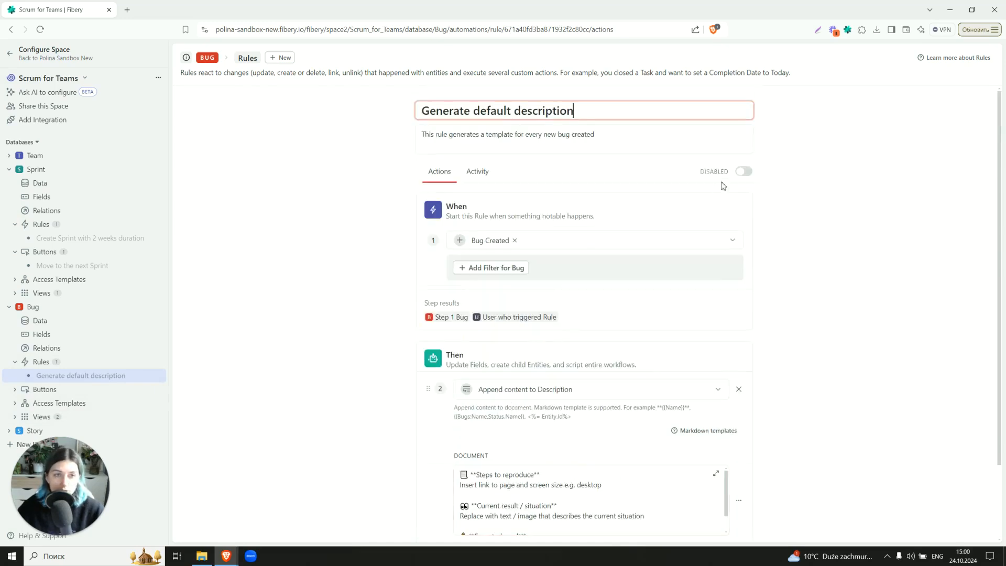
Collapse the databases, leave the space configuration and open the Help & Support menu
{"action": "left_click", "coordinate": [9, 433]}
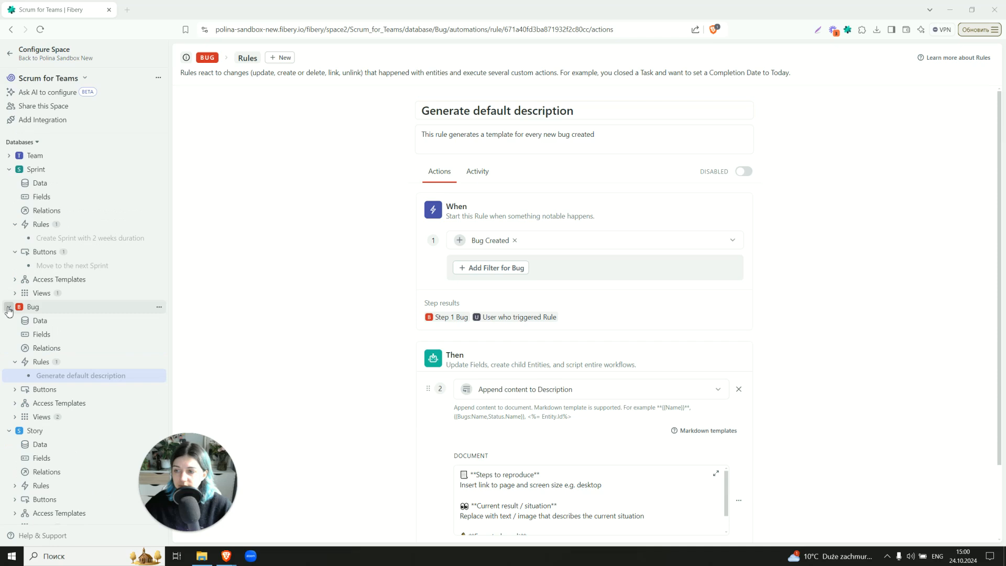
{"action": "left_click", "coordinate": [9, 308]}
{"action": "left_click", "coordinate": [9, 169]}
{"action": "left_click", "coordinate": [9, 196]}
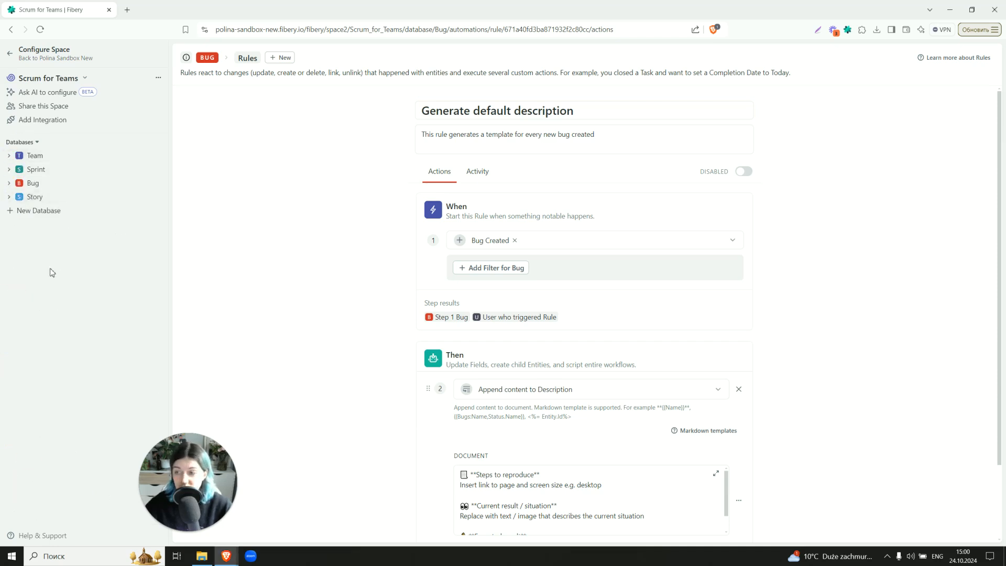
{"action": "left_click", "coordinate": [10, 53]}
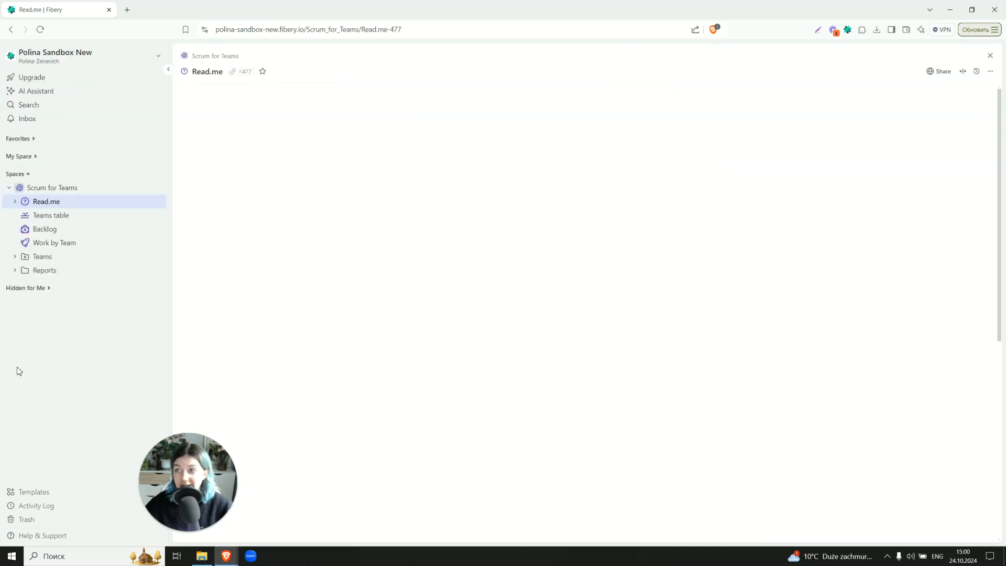
{"action": "left_click", "coordinate": [41, 535]}
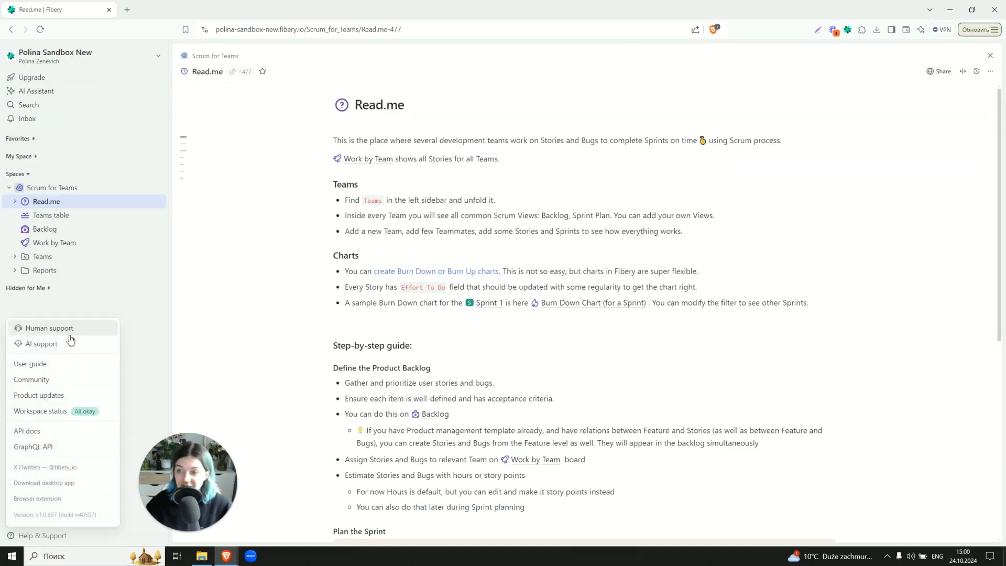